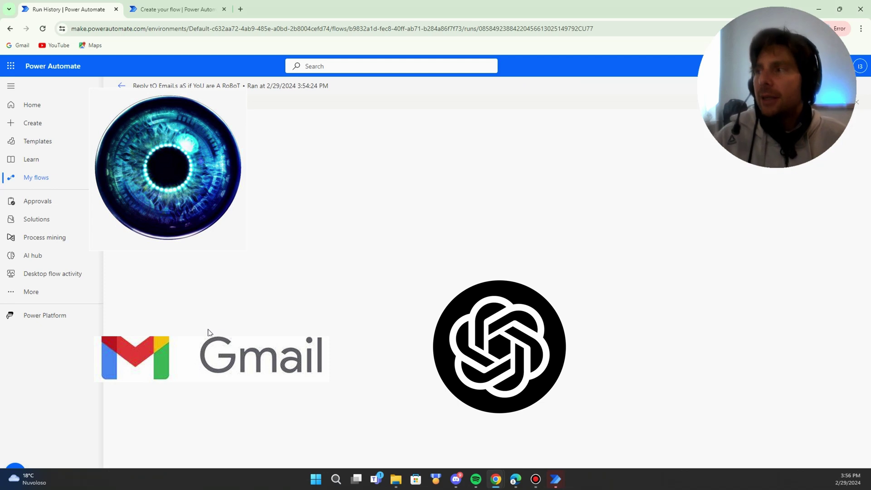
Return to the robot email-reply flow's details page with its 28-day run history.
left_click(121, 85)
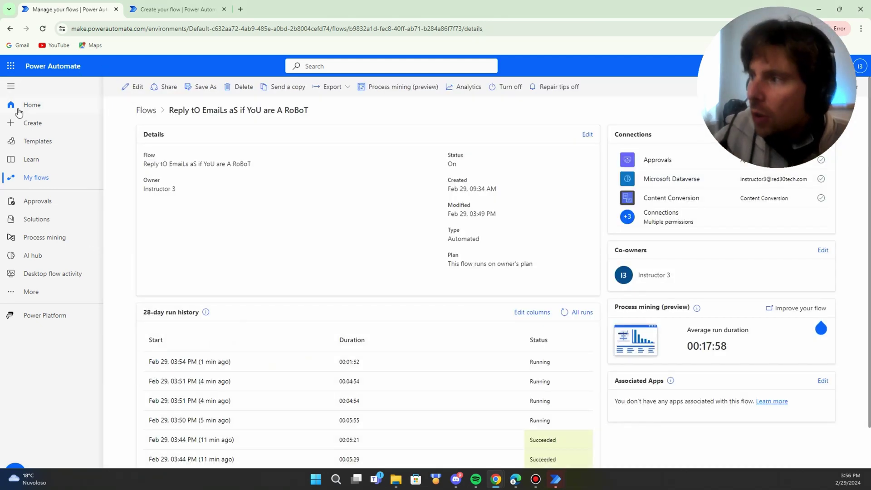
Open the robot email-reply flow in the designer and scroll down to its True/False condition branches.
left_click(132, 88)
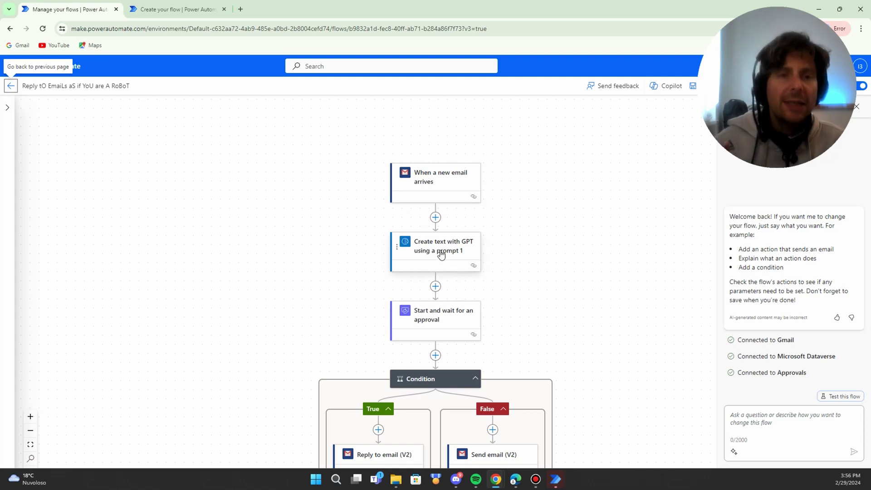
scroll(447, 250, "down", 1)
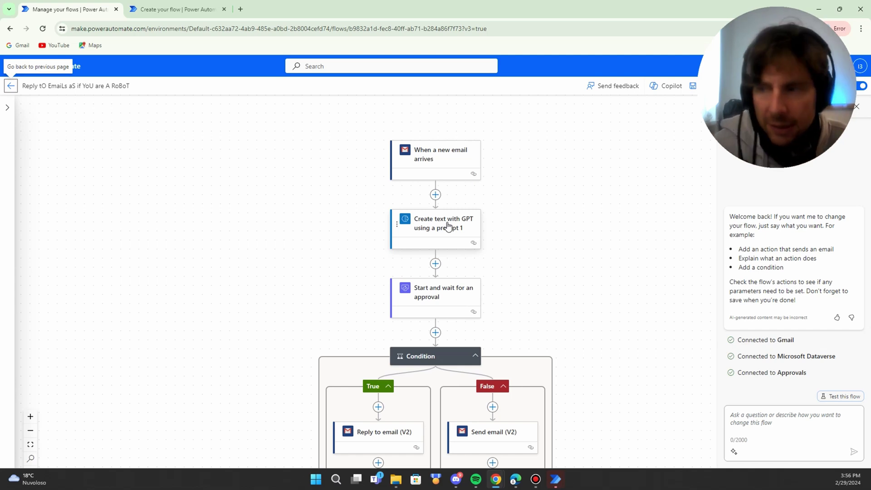
scroll(448, 226, "down", 1)
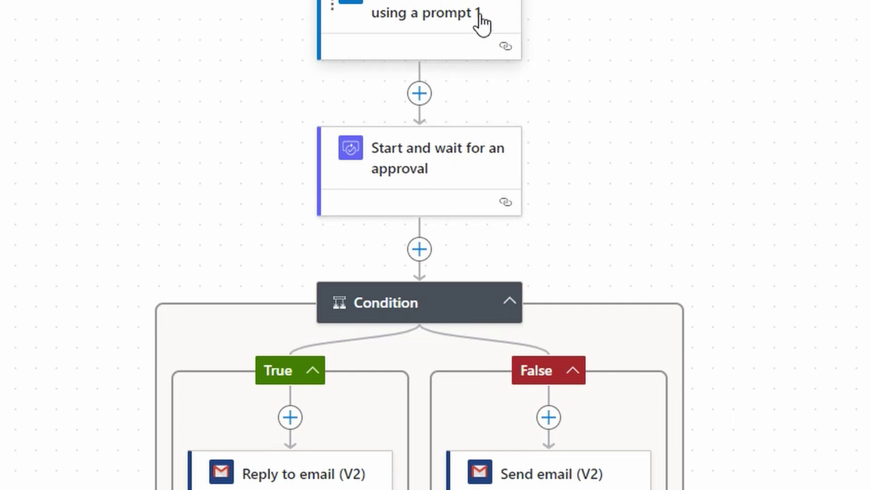
scroll(440, 23, "down", 3)
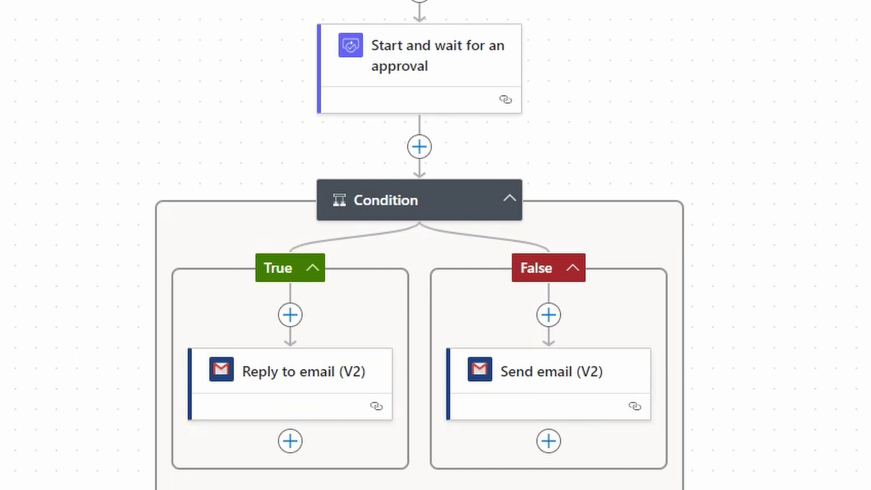
mouse_move(549, 474)
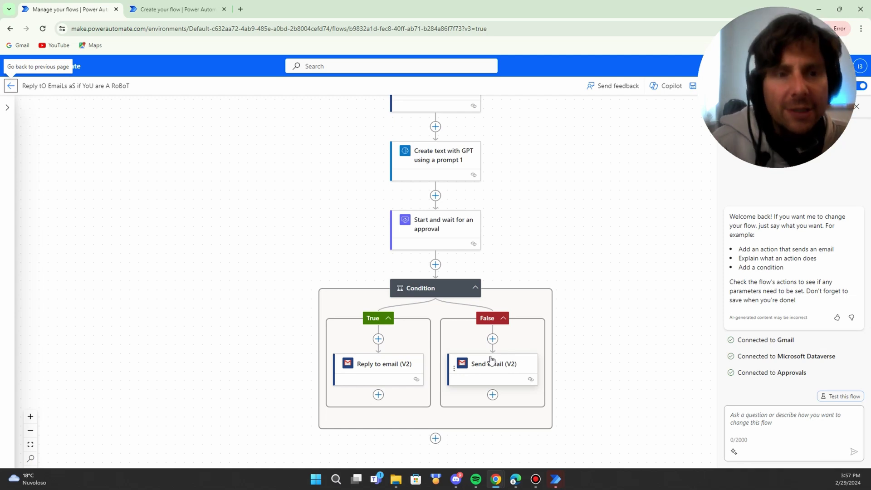
Start an automated cloud flow named 'Automated Gmail' with the Gmail 'When a new email arrives' trigger.
key("ctrl+w")
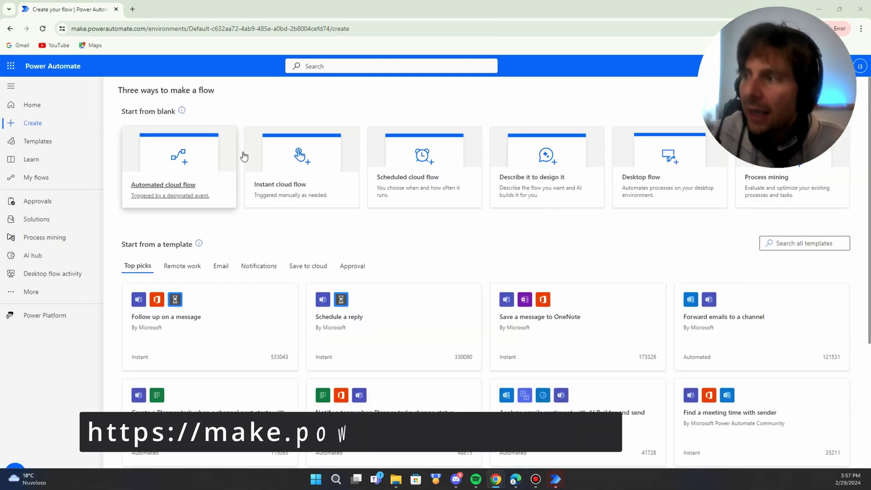
left_click(177, 159)
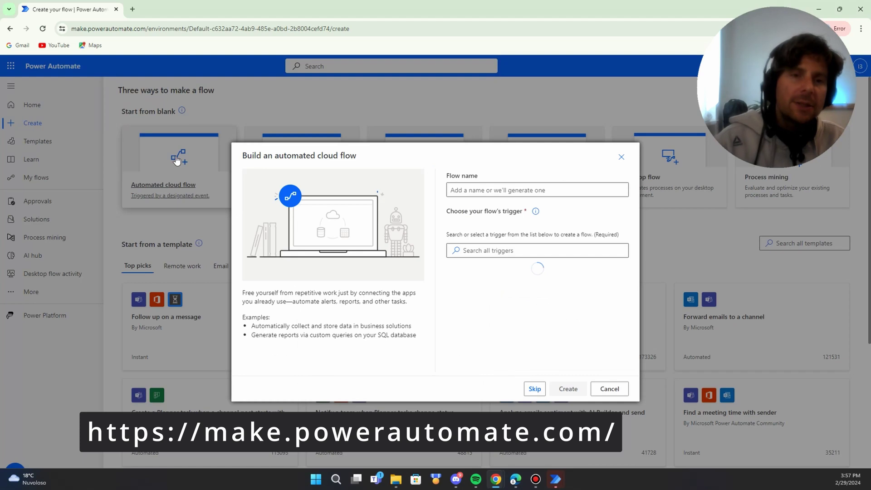
left_click(511, 190)
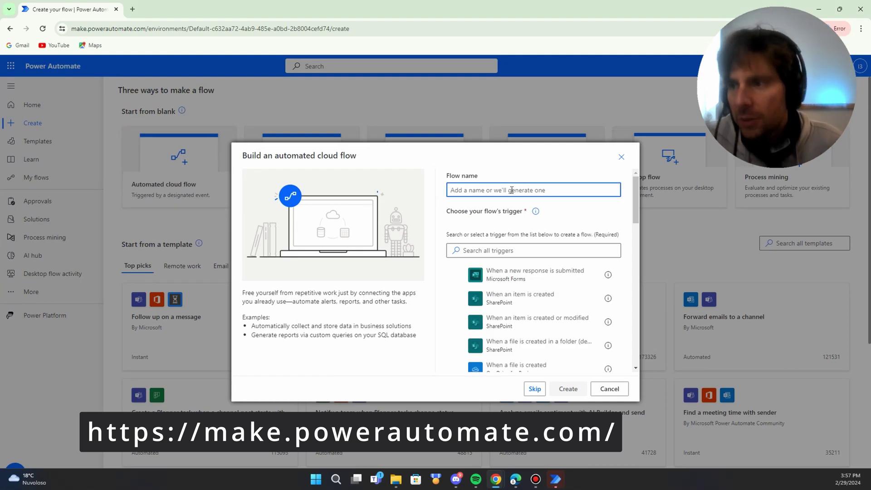
type("Automated Gmail")
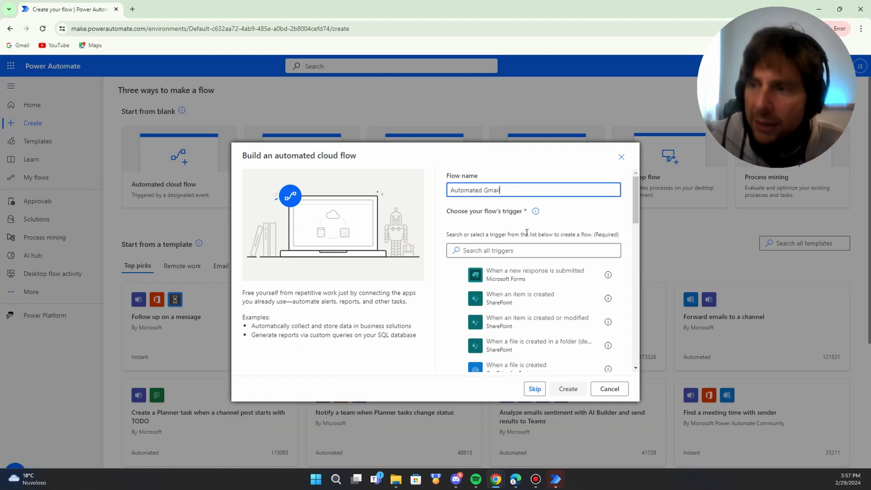
left_click(510, 249)
type("gmail")
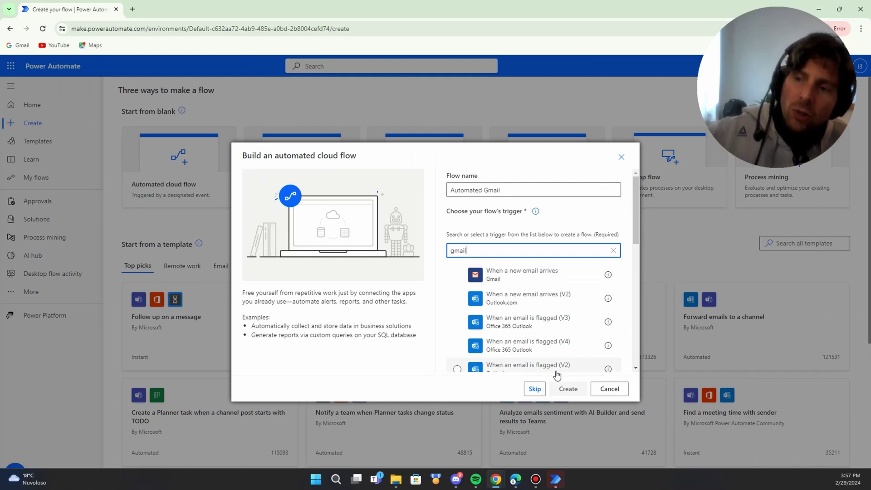
left_click(525, 278)
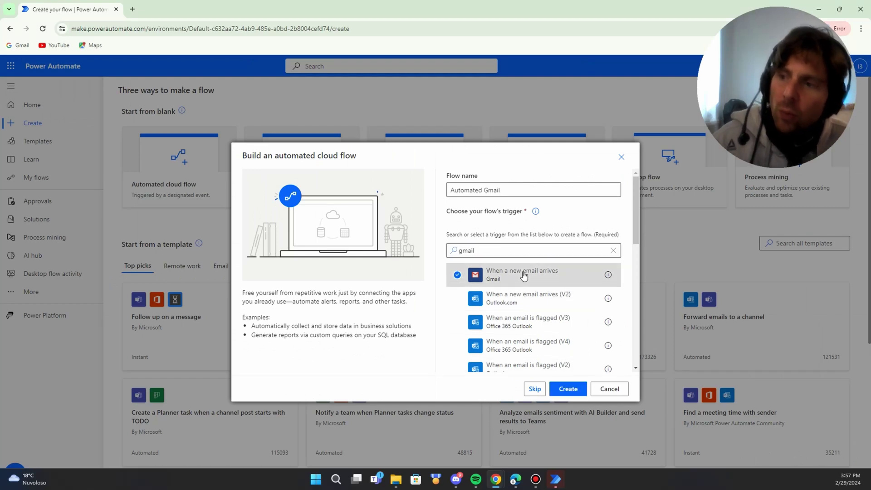
Create the flow, connect Gmail to the trigger, and show all its advanced parameters.
left_click(567, 389)
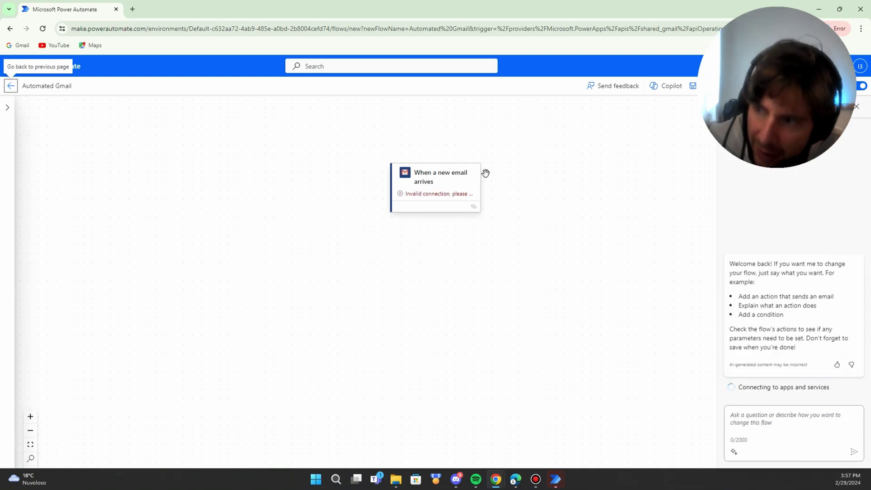
left_click(449, 180)
left_click(362, 150)
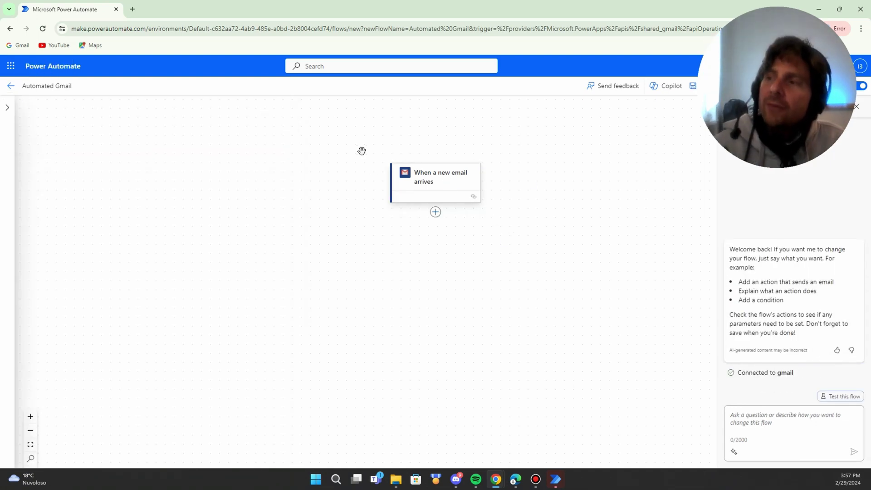
left_click(451, 179)
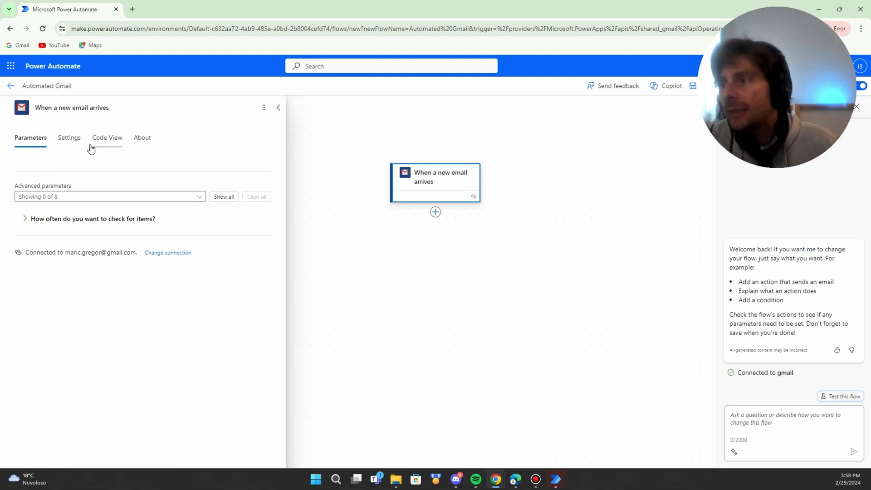
left_click(224, 197)
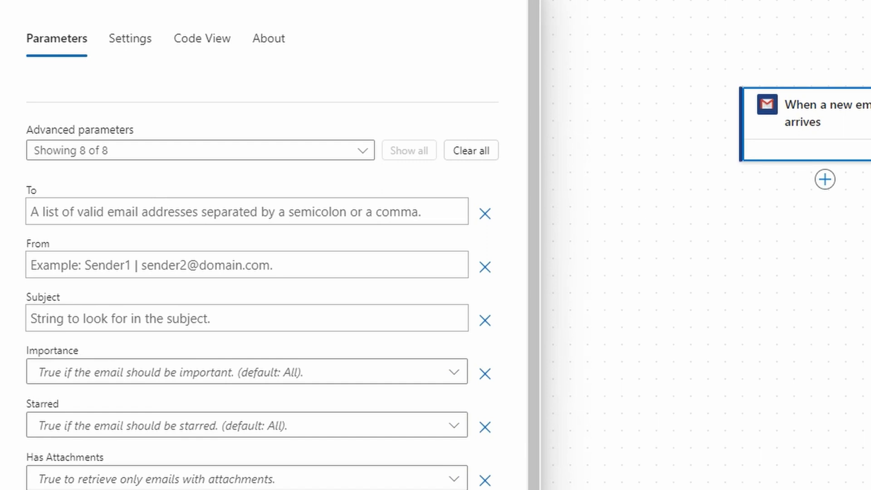
left_click(86, 209)
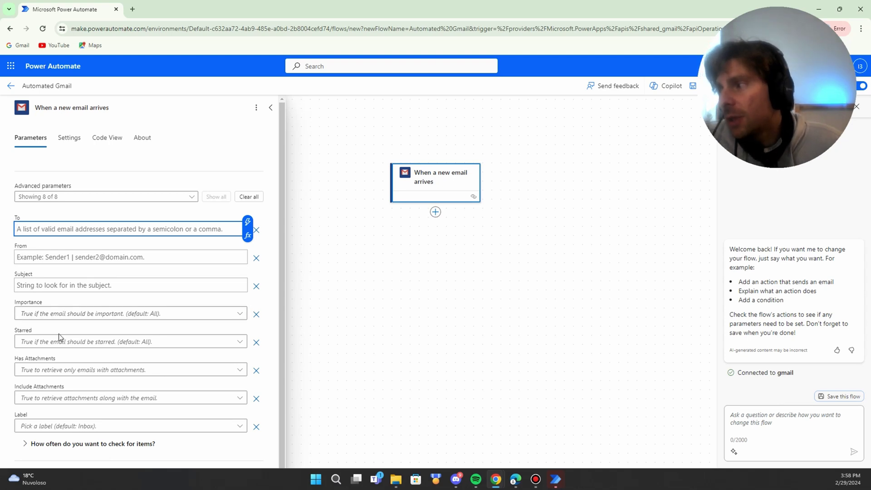
Set the trigger to check for new emails every 1 minute.
scroll(87, 359, "down", 1)
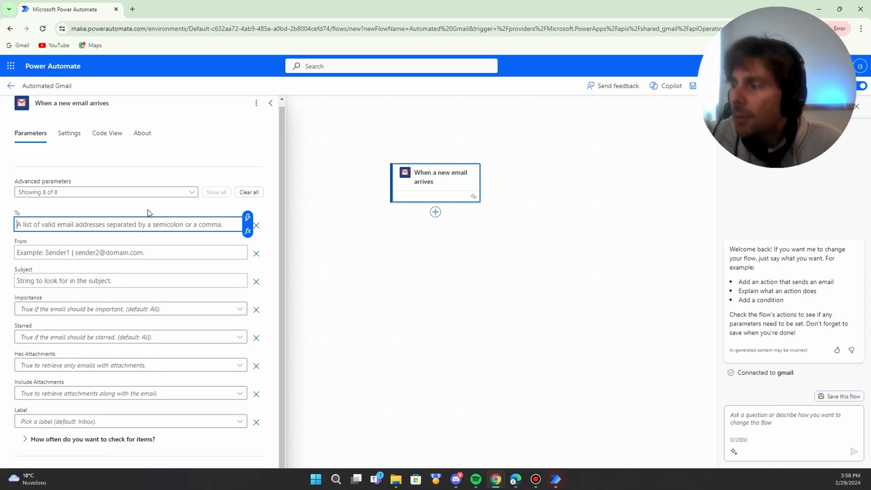
left_click(75, 439)
scroll(146, 316, "down", 2)
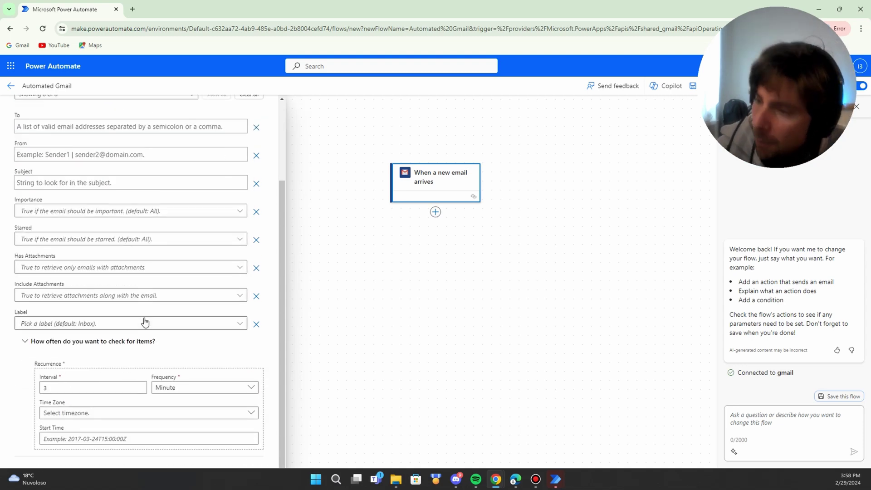
left_click(79, 385)
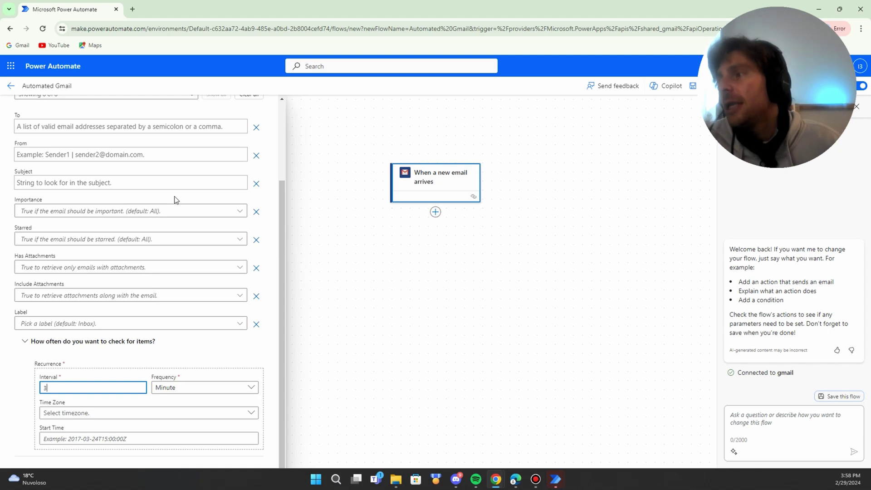
scroll(176, 181, "up", 3)
scroll(177, 163, "down", 2)
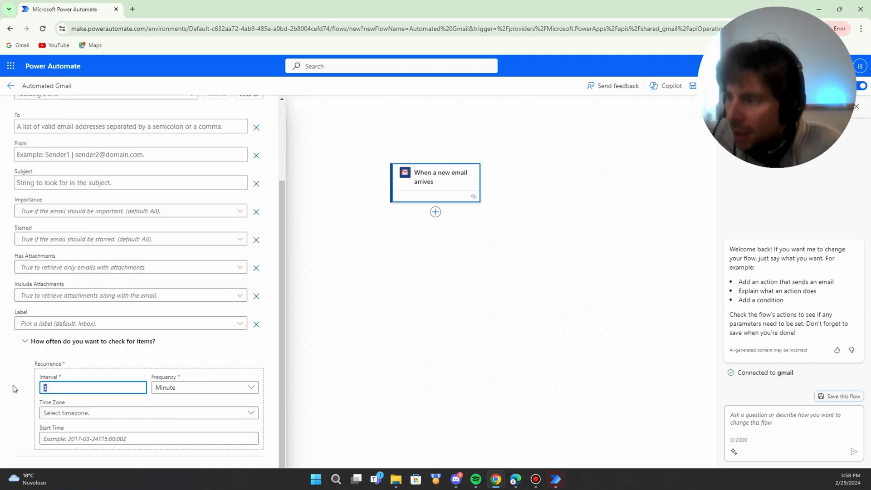
type("1")
left_click(205, 387)
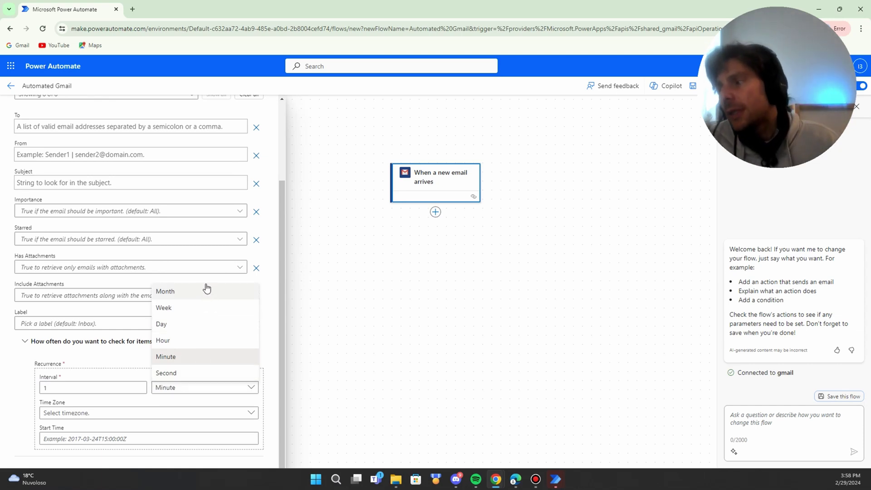
left_click(37, 409)
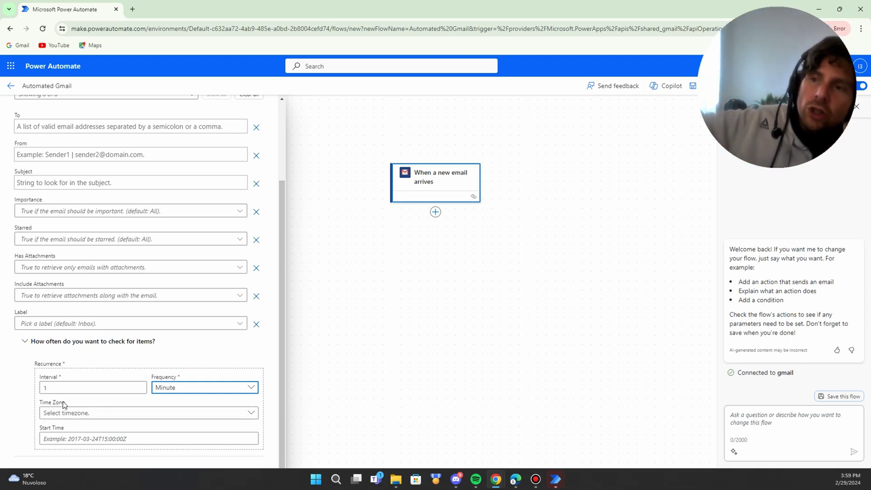
left_click(425, 162)
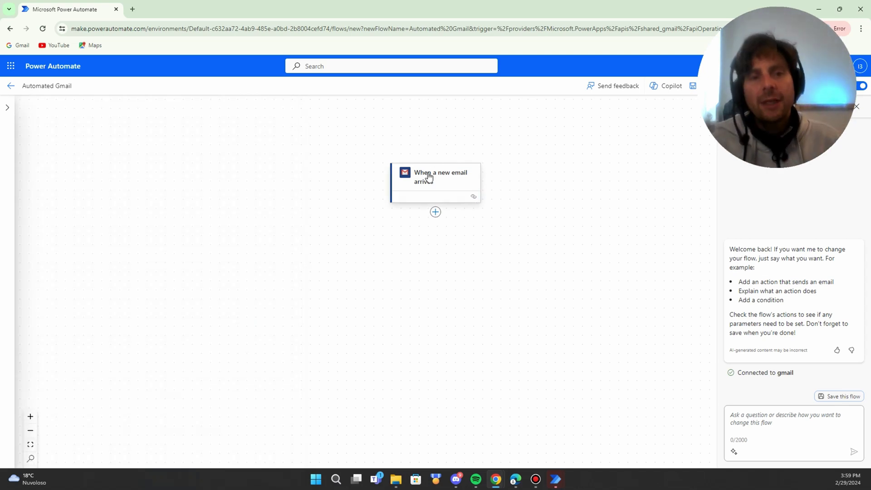
Add AI Builder's 'Create text with GPT using a prompt' action after the trigger and choose New custom prompt.
left_click(435, 213)
left_click(485, 214)
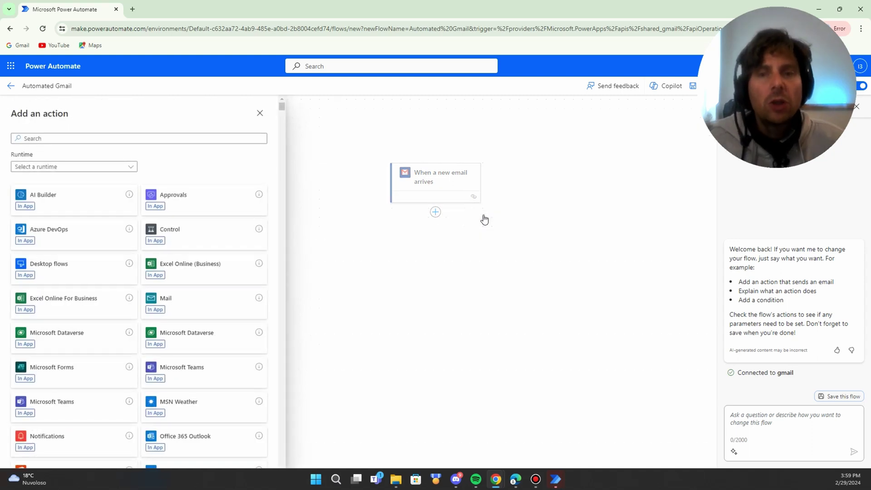
left_click(54, 194)
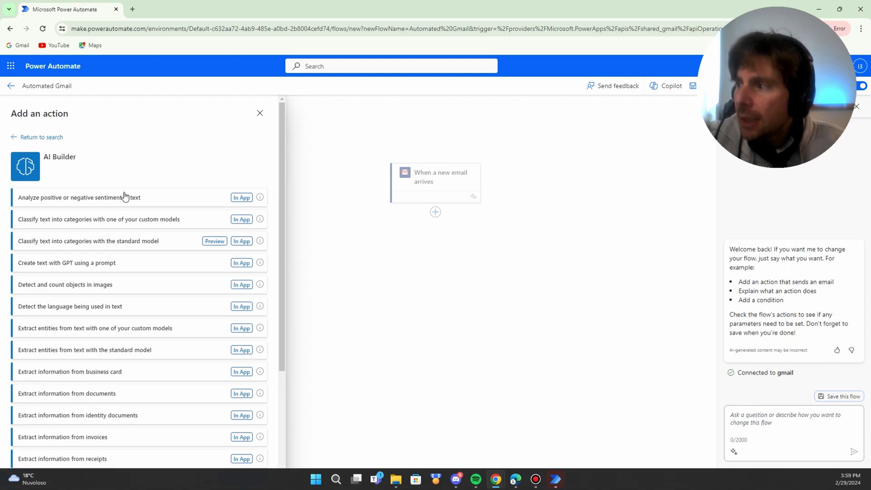
scroll(132, 196, "down", 1)
scroll(135, 380, "down", 2)
scroll(140, 397, "up", 5)
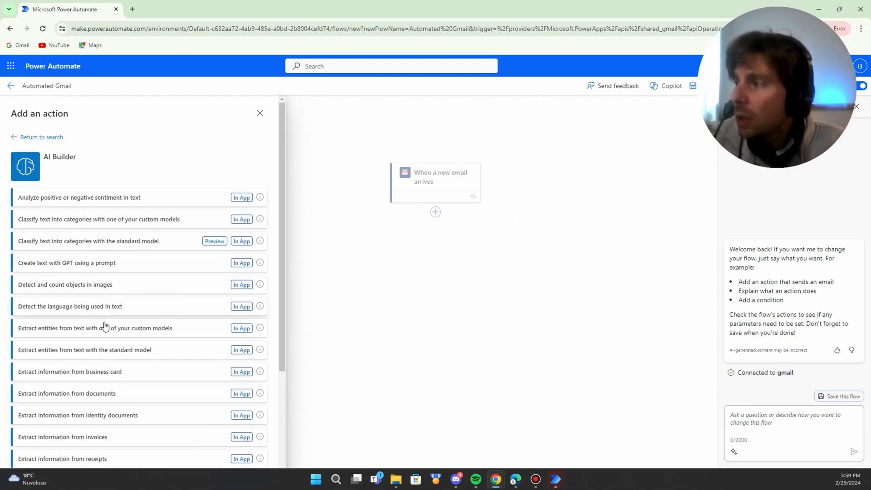
left_click(120, 264)
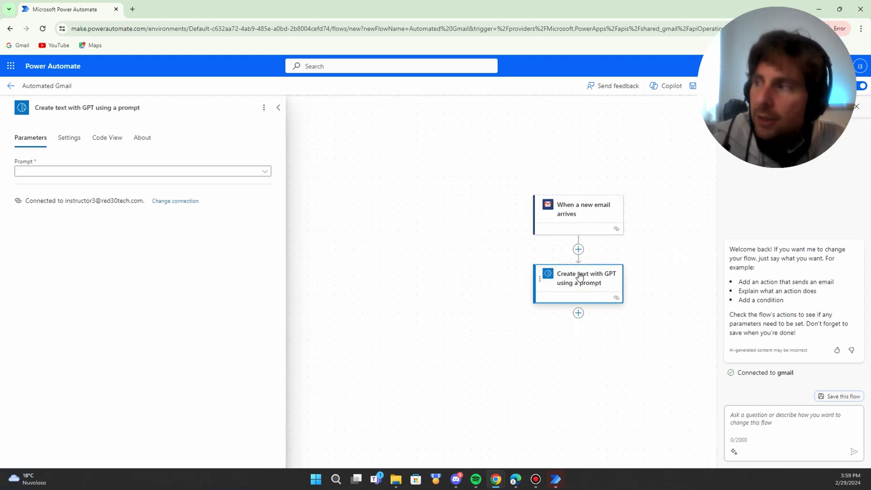
left_click(222, 171)
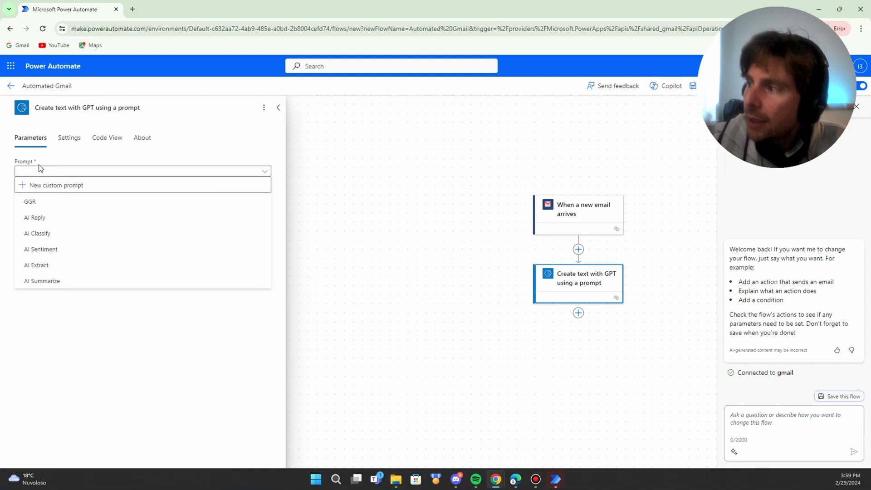
left_click(59, 190)
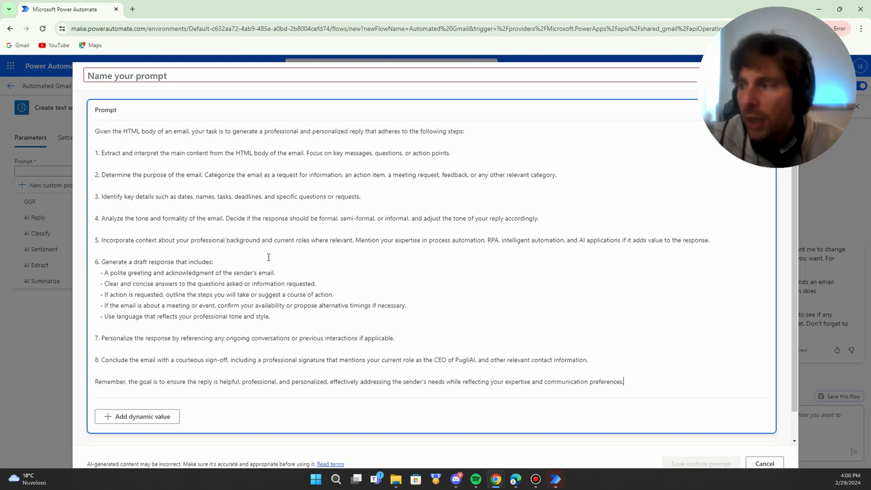
Enter the eight-step instructions for drafting a professional, personalized reply to the email's HTML body.
scroll(268, 255, "down", 1)
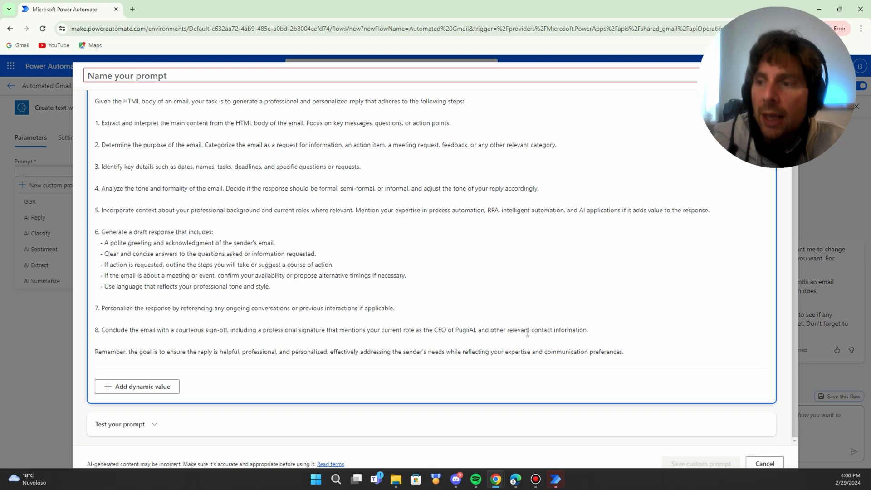
left_click(475, 328)
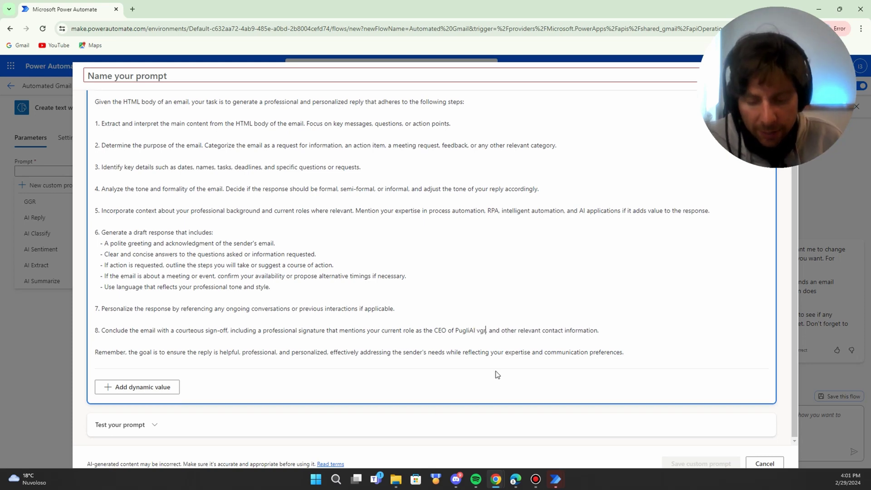
left_click(100, 78)
type("PROMPT FOR eMAIL")
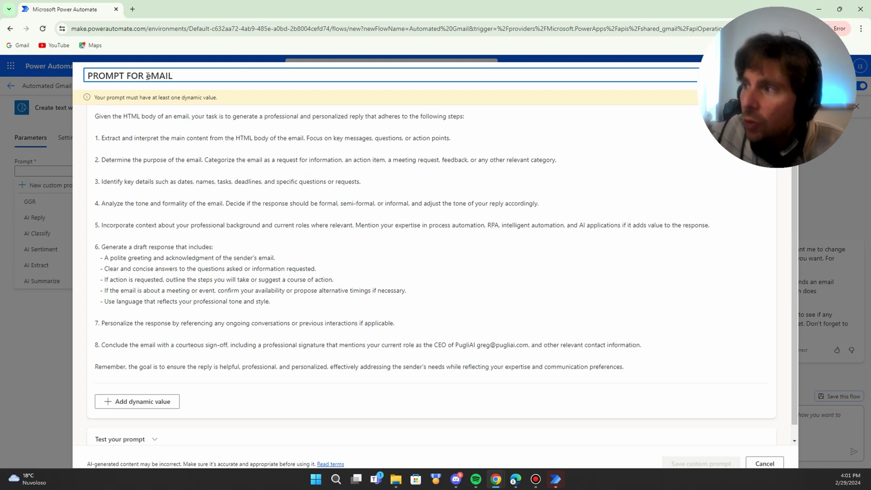
type("E")
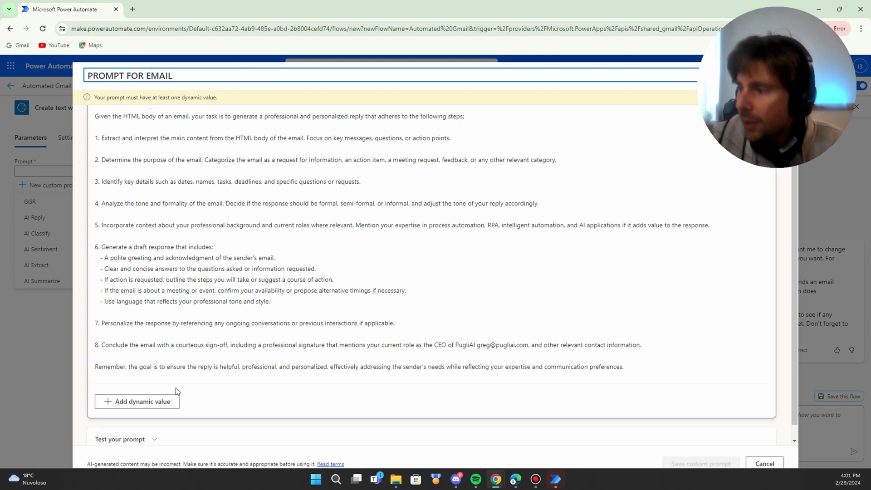
scroll(205, 311, "down", 1)
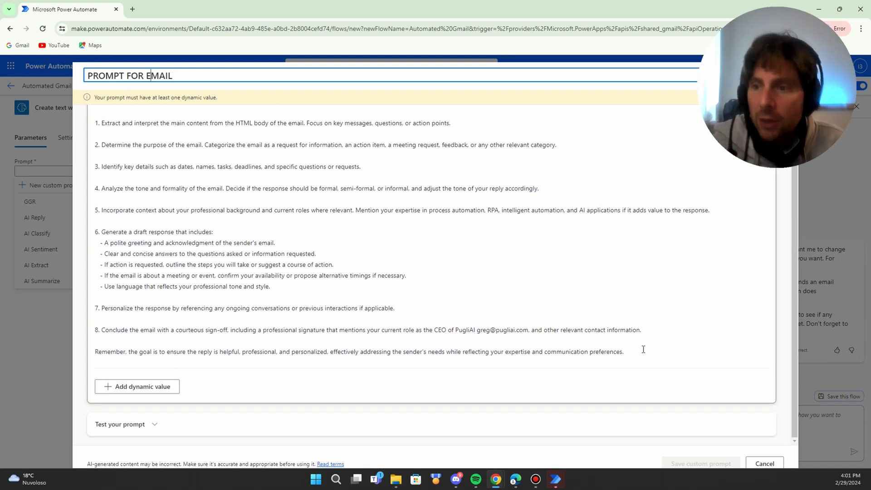
left_click(643, 350)
key("Return")
key("Return")
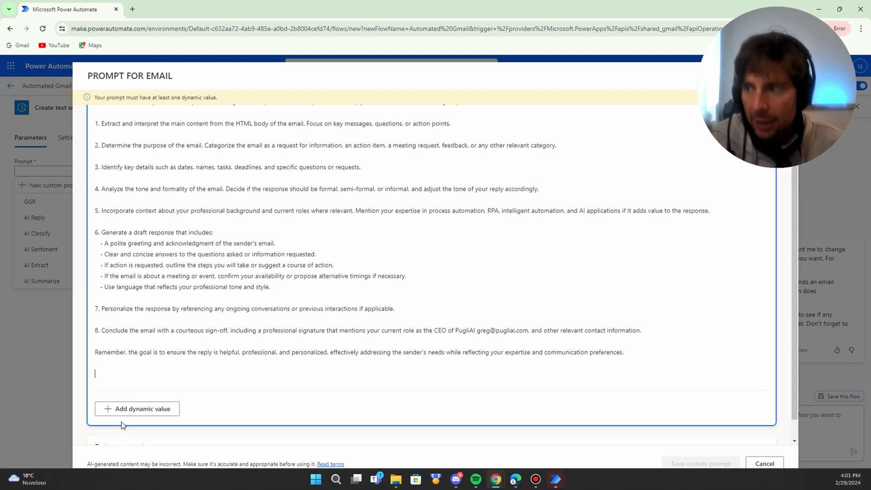
scroll(230, 230, "up", 1)
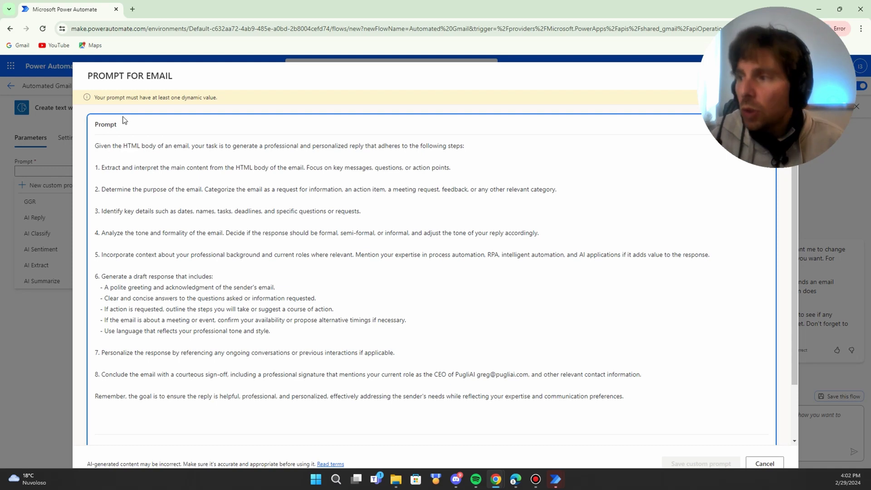
scroll(306, 245, "down", 3)
scroll(311, 241, "up", 3)
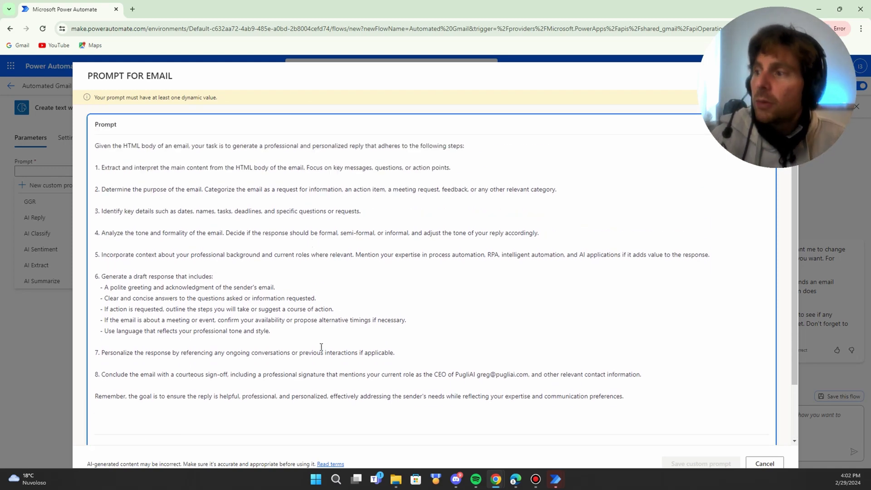
scroll(207, 358, "down", 2)
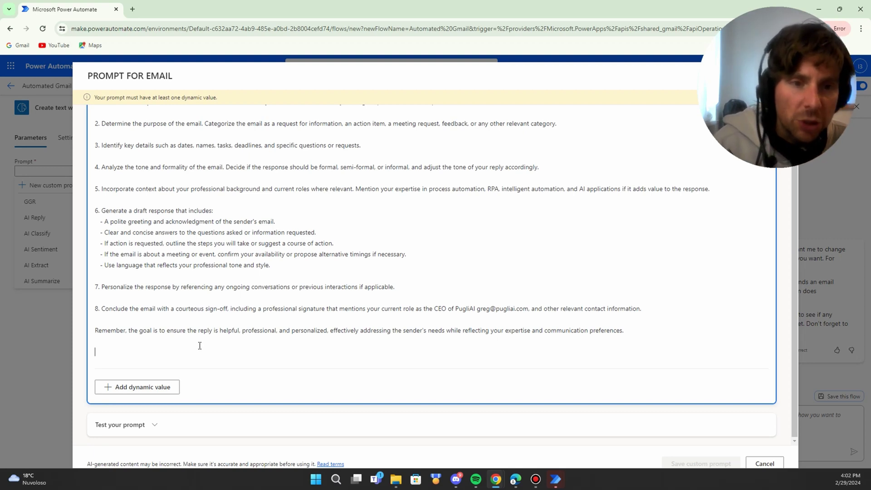
Insert a BODY_EMAIL dynamic input, save the custom prompt, and reopen it for editing.
left_click(137, 391)
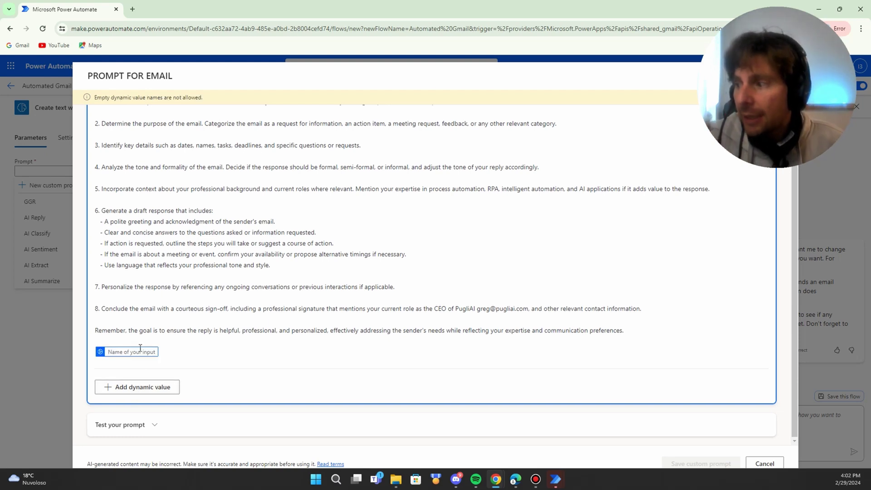
type("BC")
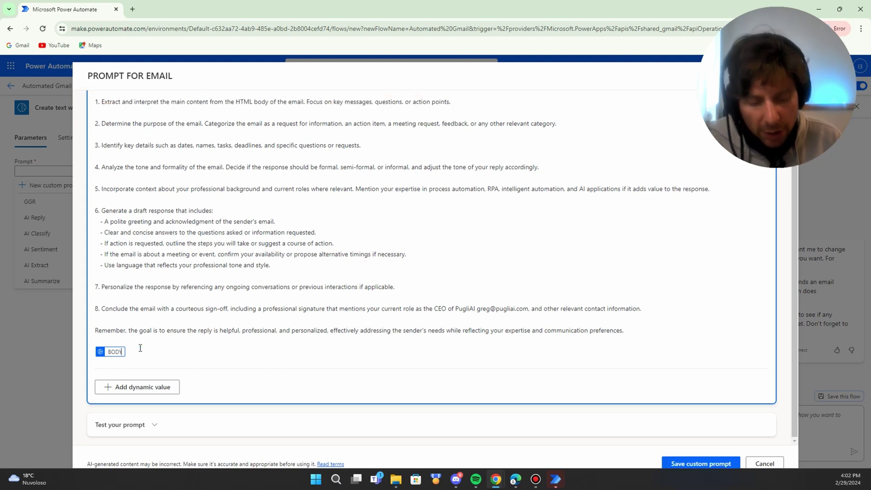
type("_EMAIL")
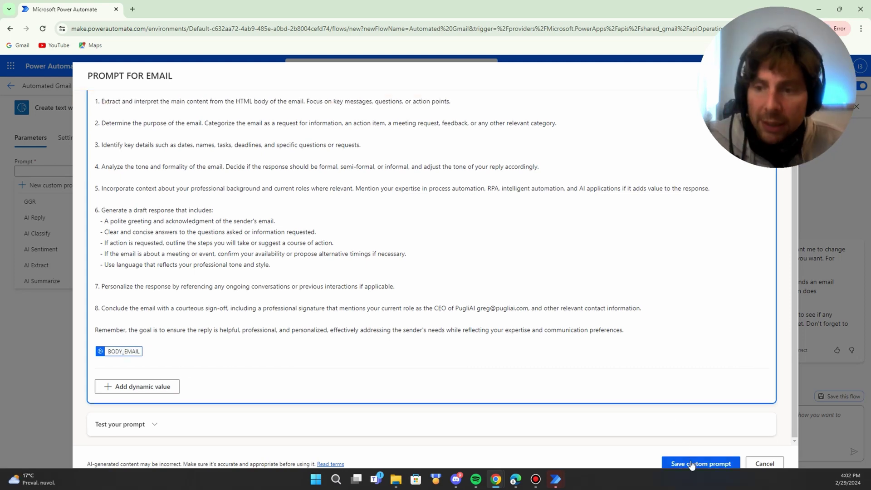
left_click(691, 464)
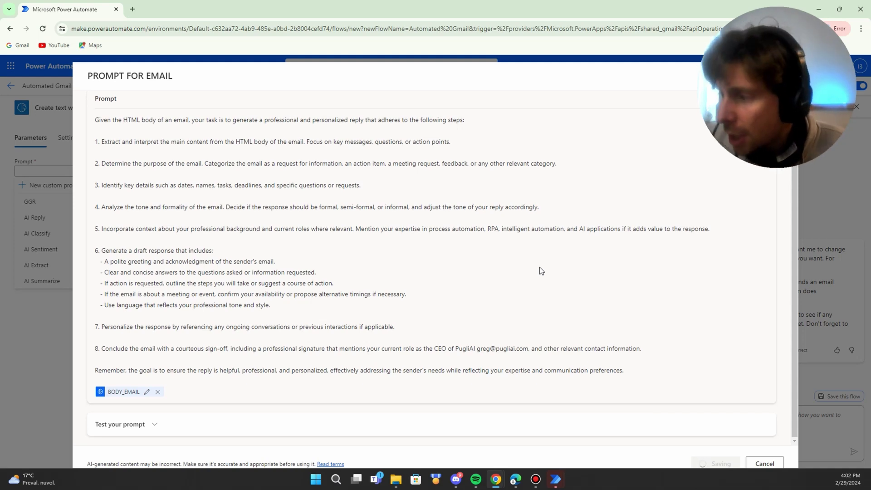
left_click(36, 191)
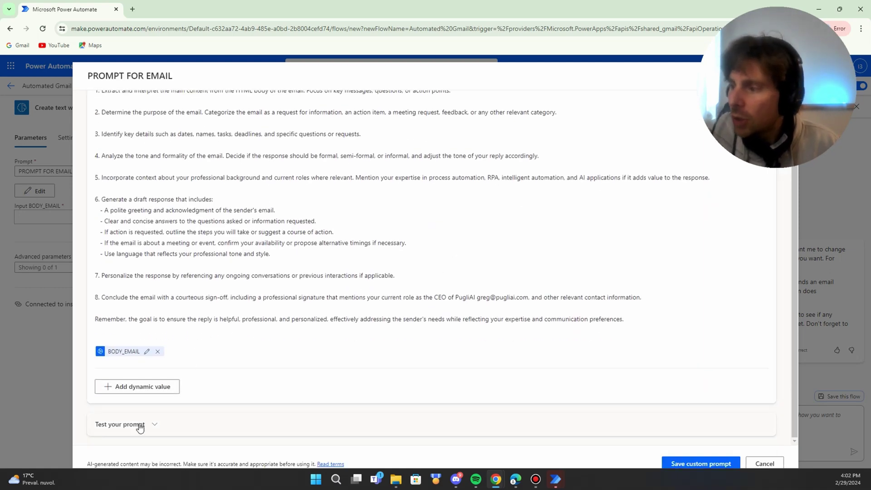
Test the prompt with the BODY_EMAIL sample 'HEY HOW ARE YOU' and review the AI response.
left_click(140, 425)
left_click(252, 393)
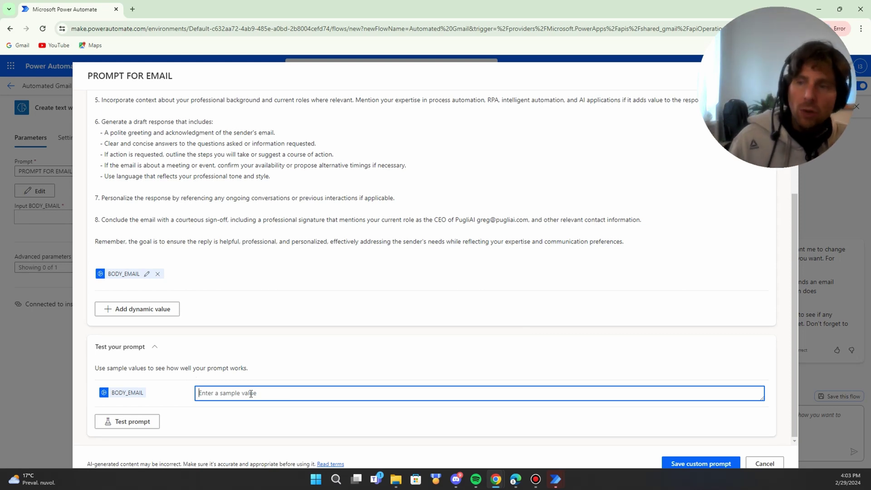
type("HEY HOW ARE YOU")
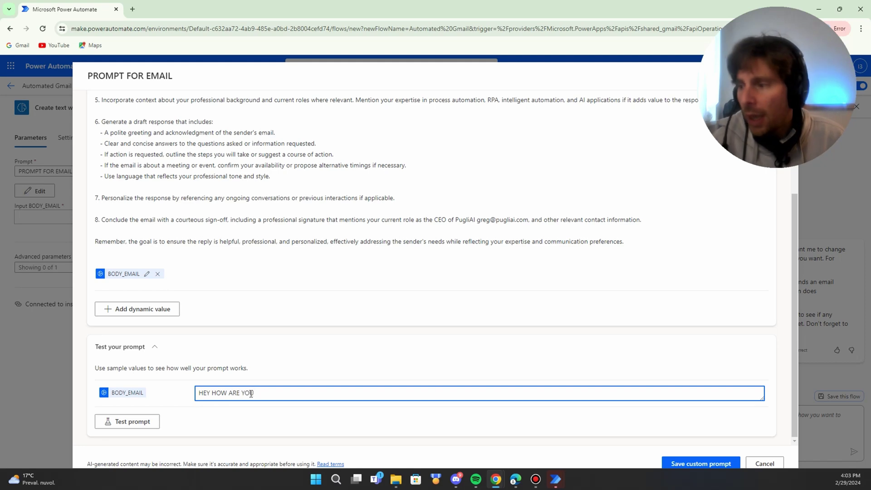
left_click(119, 424)
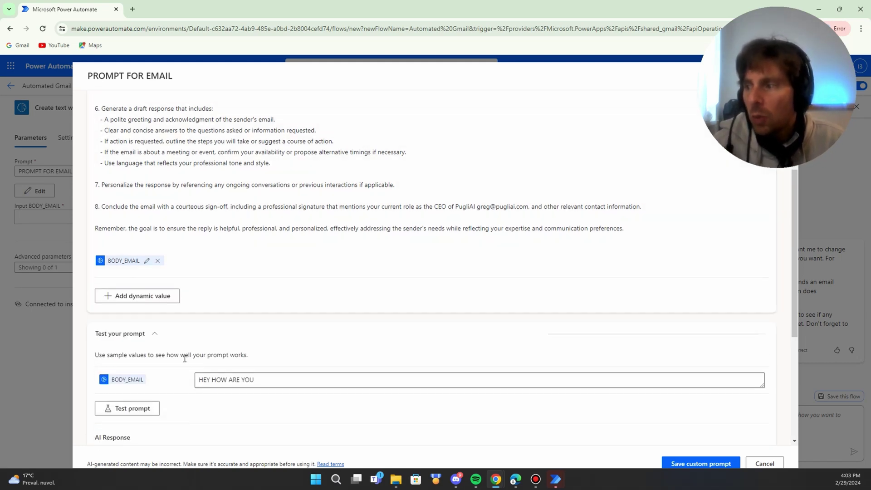
scroll(186, 370, "down", 5)
scroll(158, 299, "up", 1)
scroll(138, 284, "up", 8)
scroll(138, 284, "down", 5)
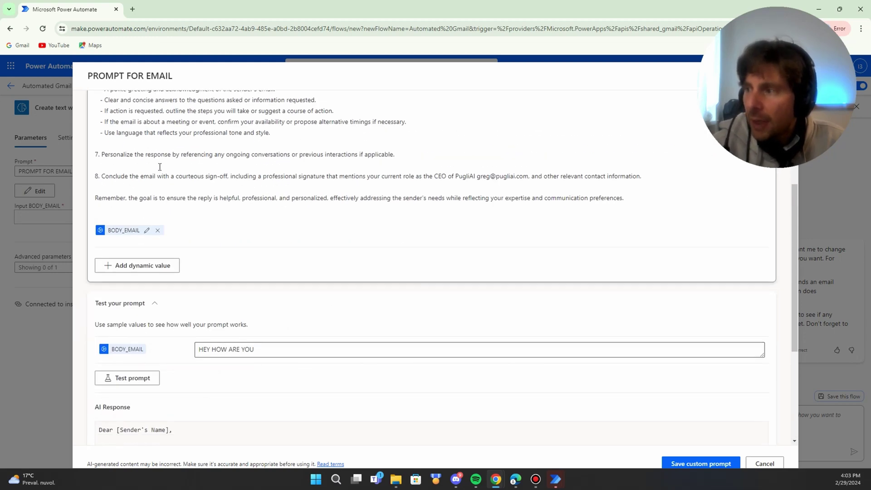
scroll(111, 150, "up", 4)
left_click_drag(94, 133, 660, 381)
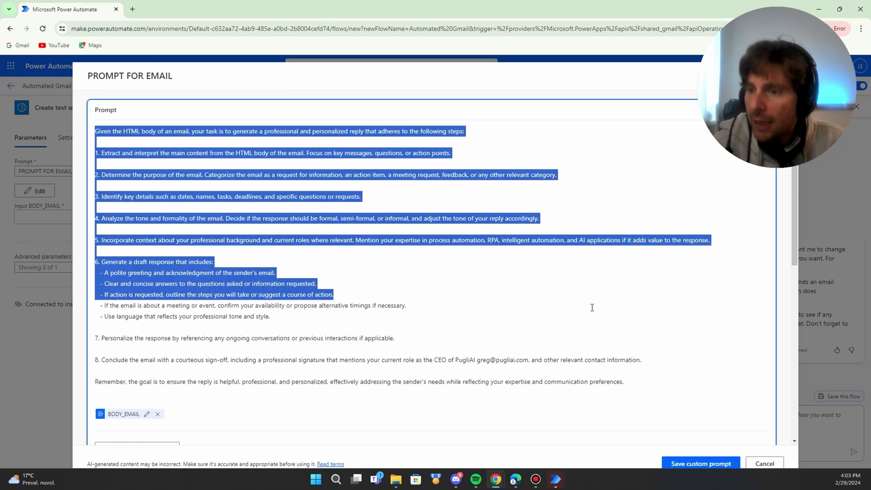
scroll(331, 334, "down", 4)
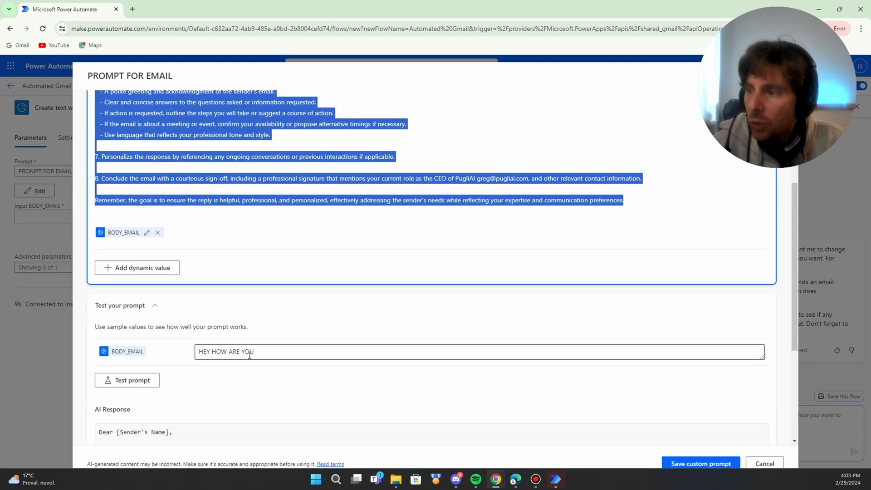
scroll(136, 249, "down", 2)
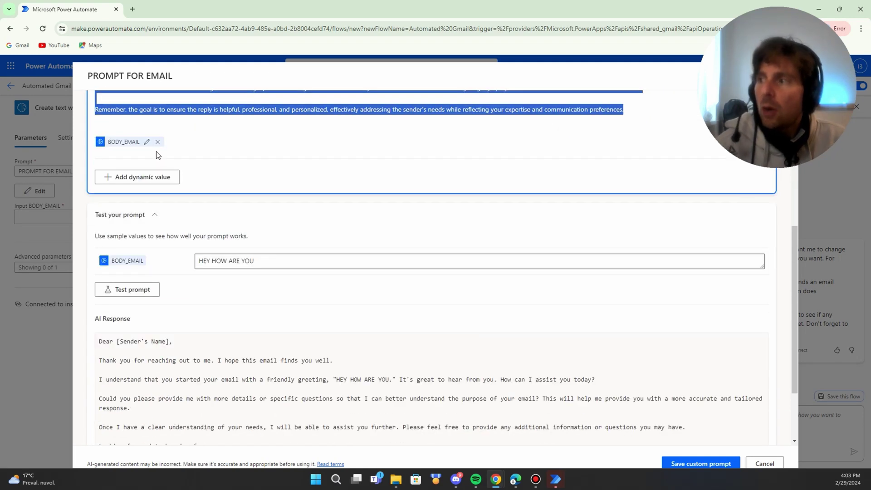
Put [Body Of Email] before the BODY_EMAIL chip and [End Body of email] on a line after it.
left_click(111, 128)
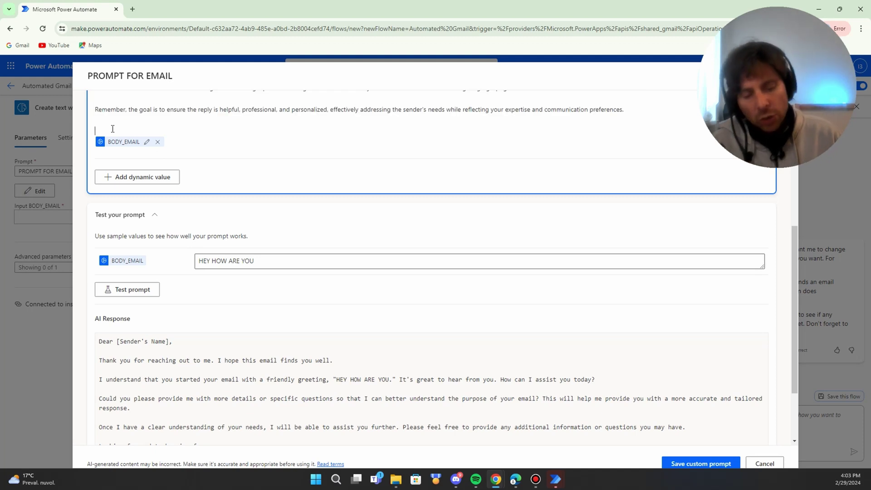
type("[]")
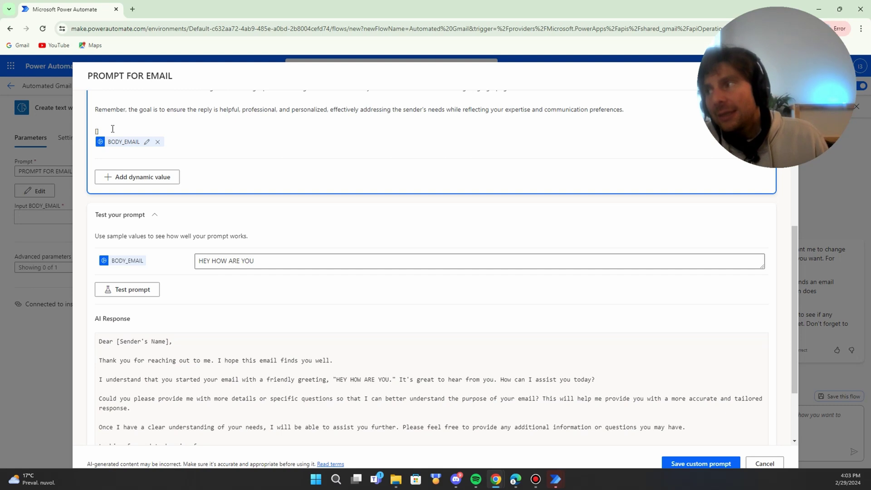
key("BackSpace")
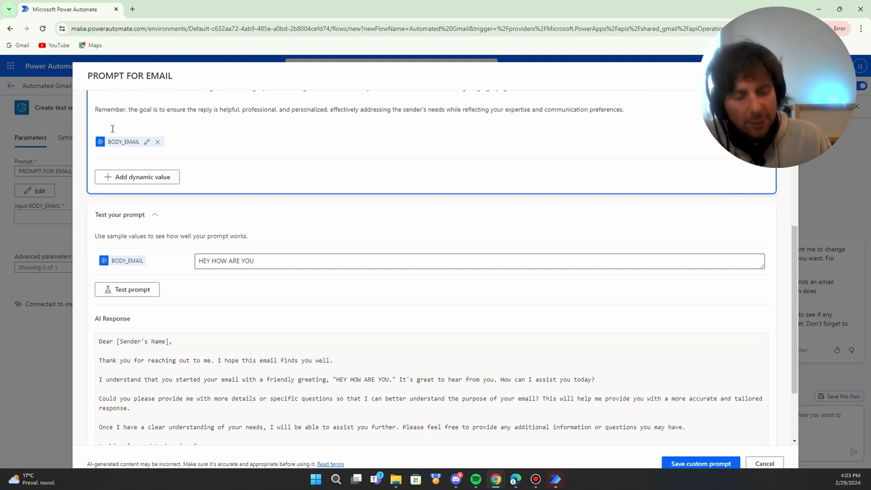
type("###Body Of Email")
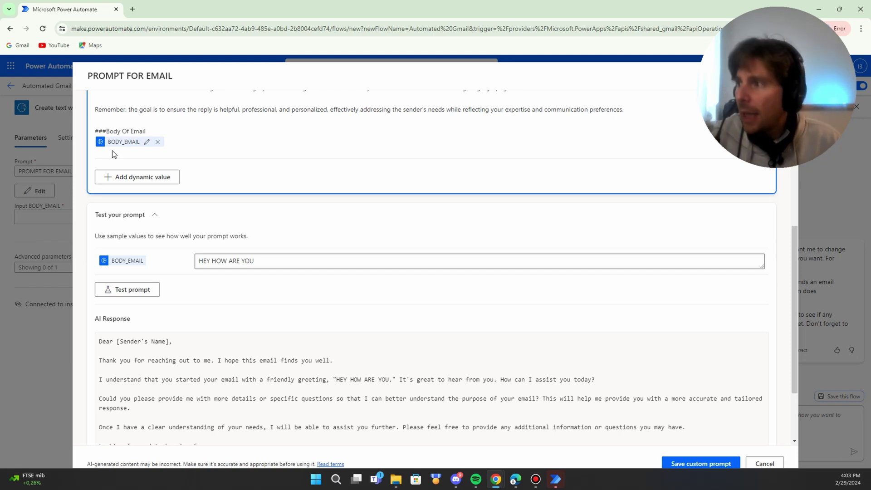
key("Return")
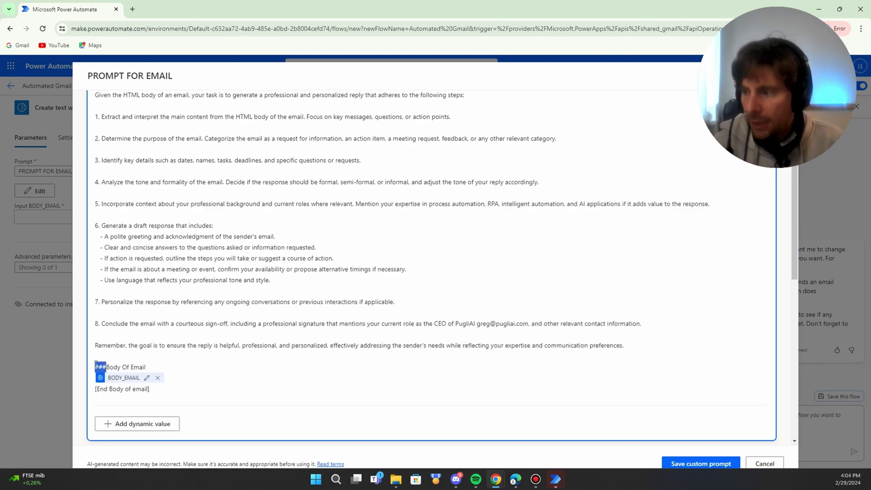
type("[")
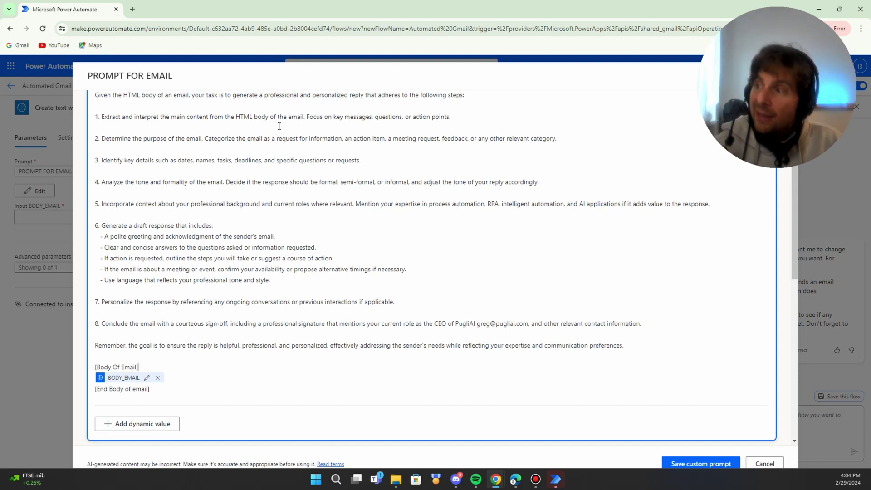
scroll(312, 110, "down", 3)
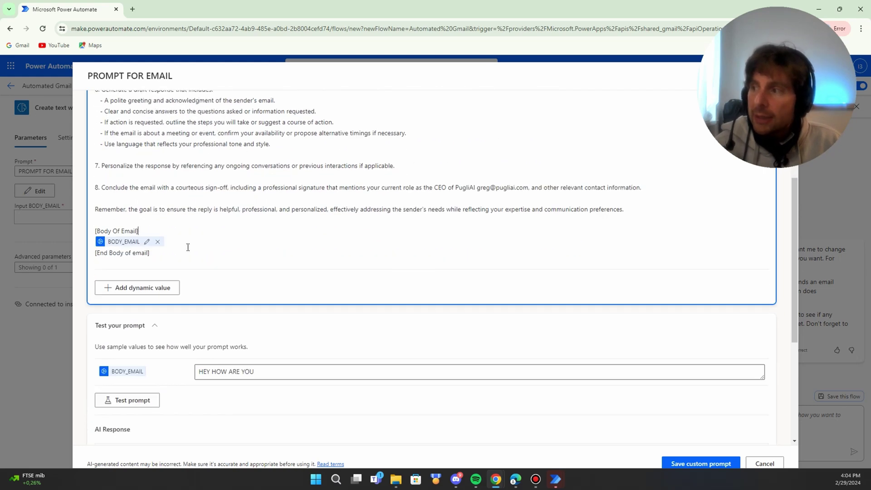
scroll(218, 238, "down", 1)
scroll(336, 266, "down", 3)
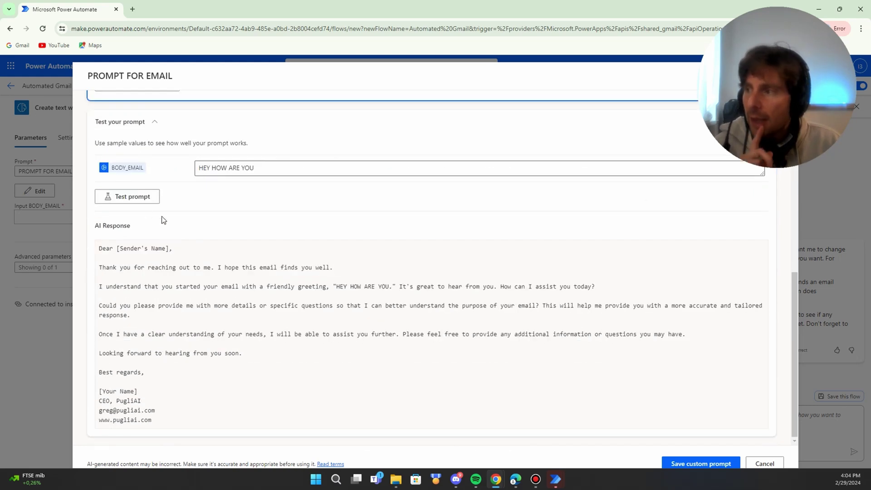
scroll(217, 167, "up", 5)
scroll(135, 327, "down", 1)
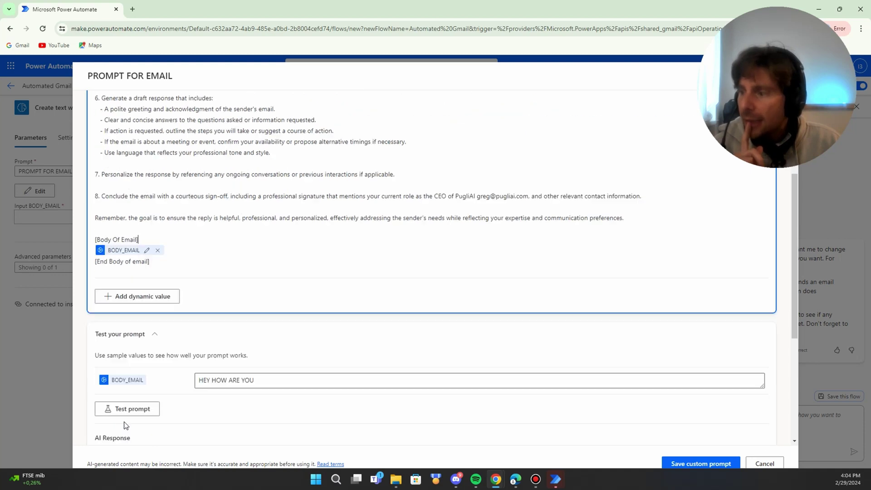
Rerun the prompt test, check the reply signed Greg, and save PROMPT FOR EMAIL.
scroll(135, 326, "down", 1)
left_click(135, 328)
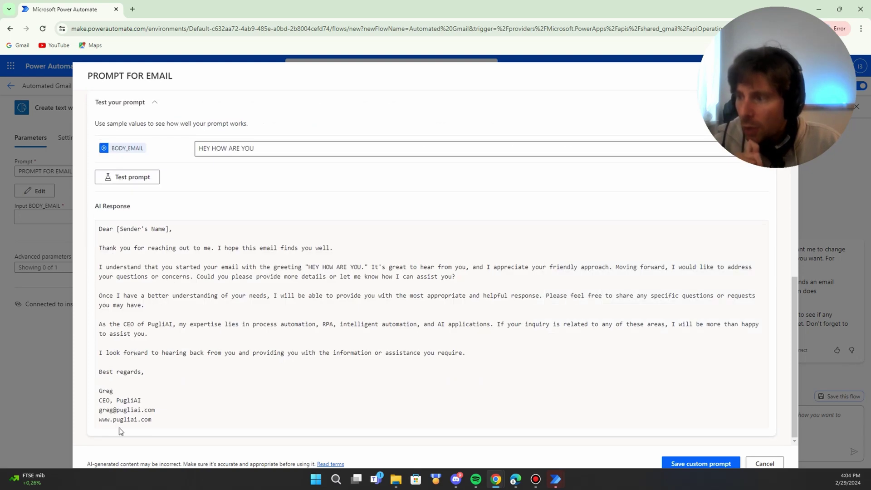
mouse_move(171, 424)
left_mouse_down()
mouse_move(93, 299)
mouse_move(97, 279)
left_mouse_up()
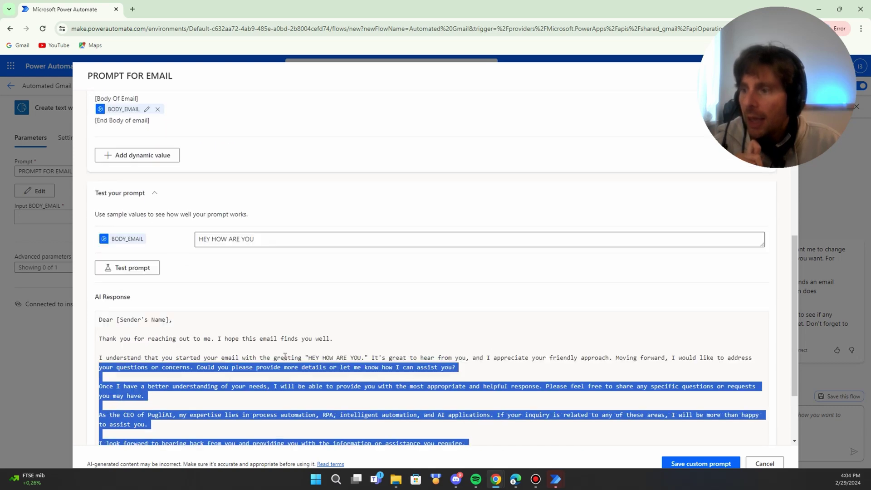
scroll(289, 367, "up", 1)
left_click(128, 402)
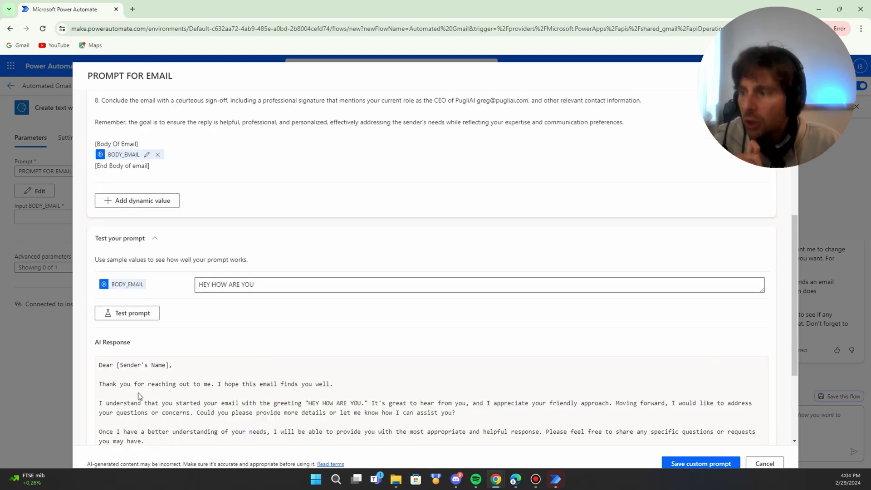
scroll(267, 392, "down", 2)
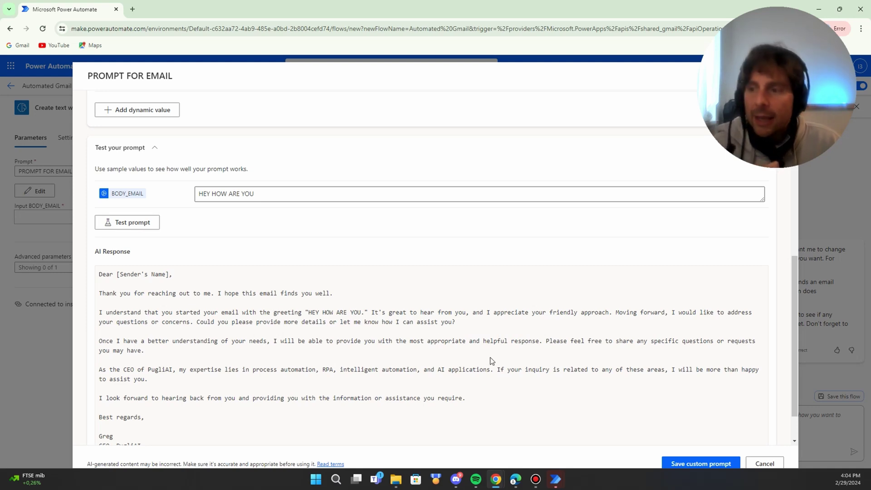
scroll(601, 357, "down", 1)
left_click(704, 464)
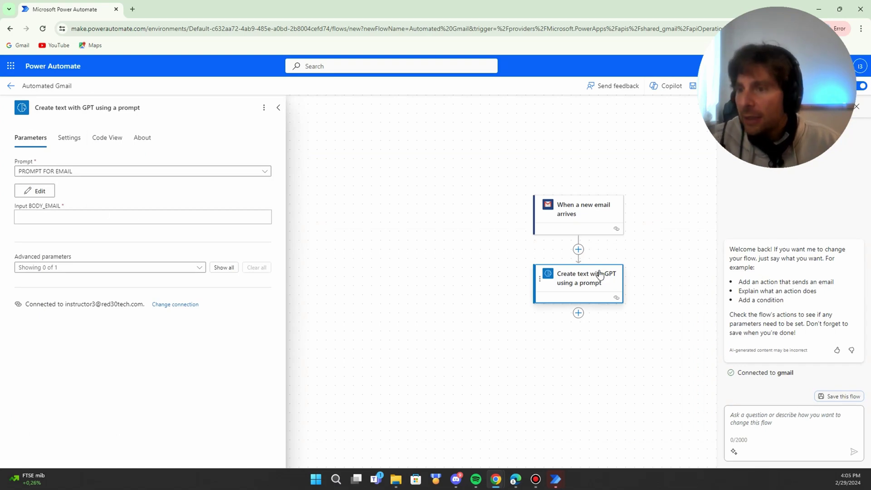
Fill the GPT step's BODY_EMAIL input with Body from 'When a new email arrives'.
left_click(38, 216)
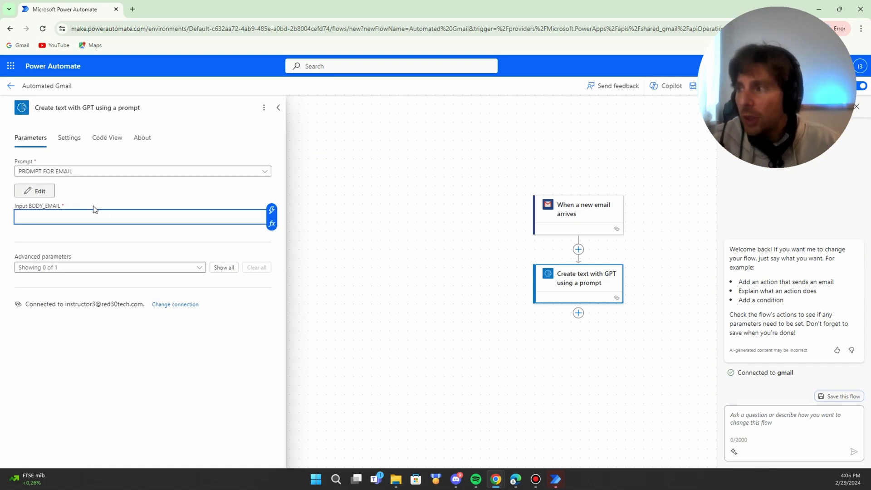
left_click(272, 213)
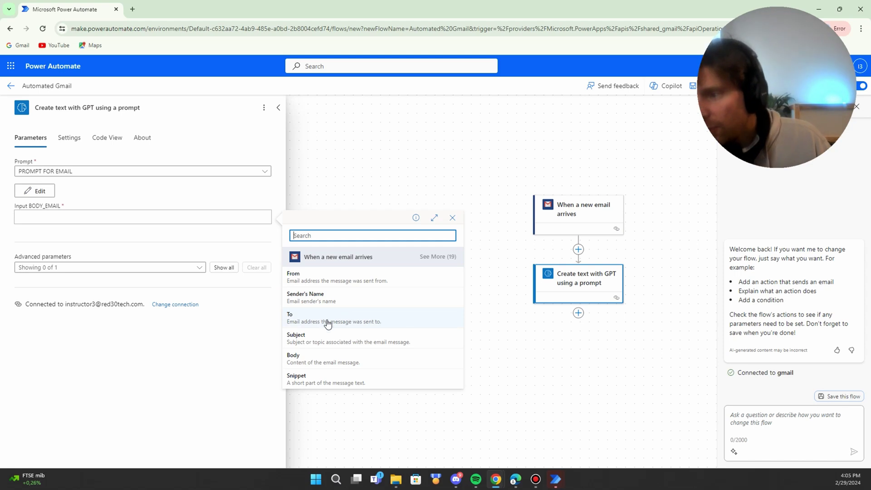
left_click(301, 356)
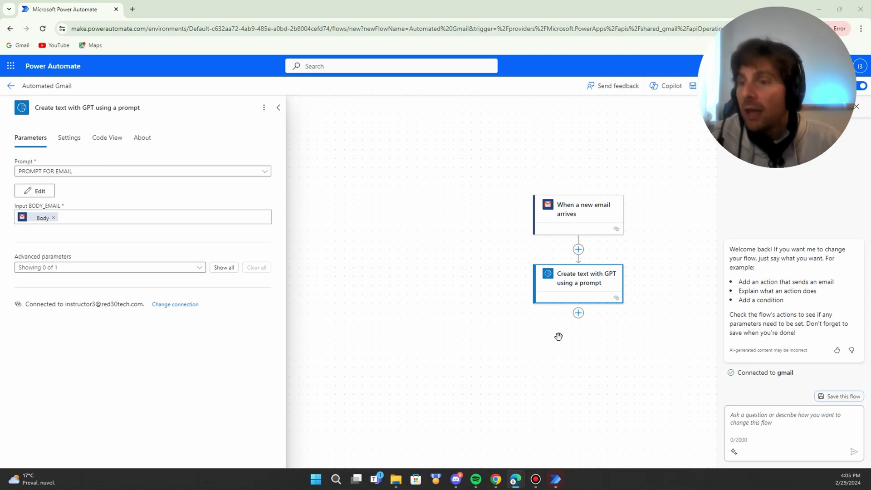
mouse_move(585, 279)
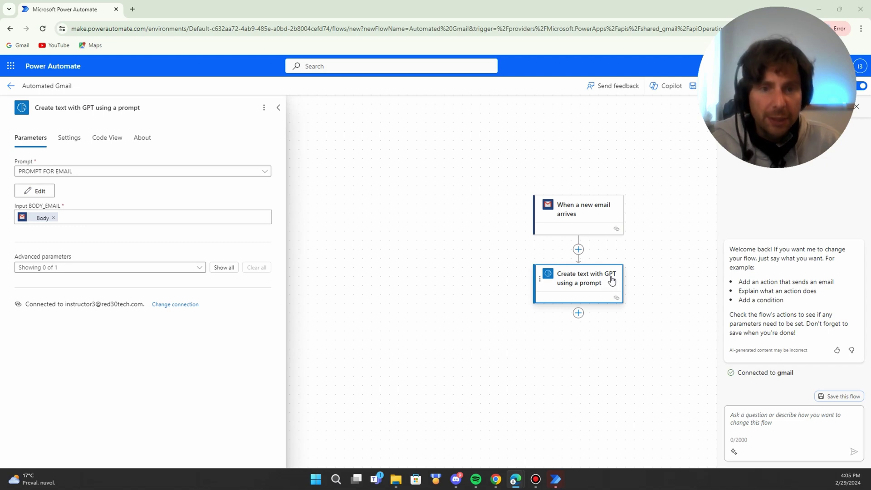
Add a 'Start and wait for an approval' step after GPT, using Approve/Reject - First to respond.
left_click(579, 314)
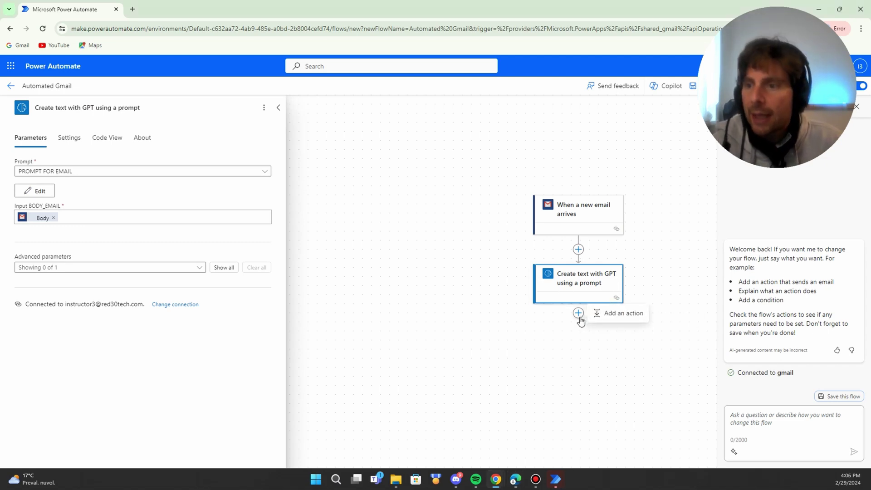
left_click(610, 312)
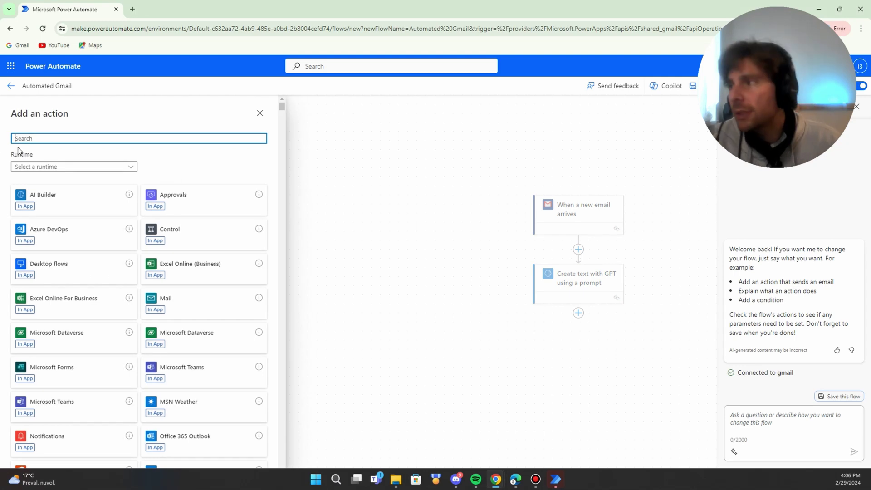
left_click(189, 196)
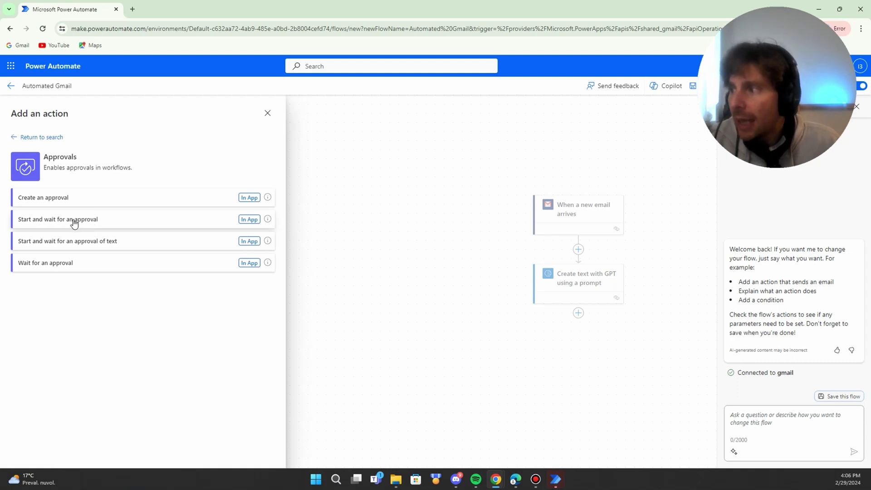
left_click(70, 223)
left_click(264, 174)
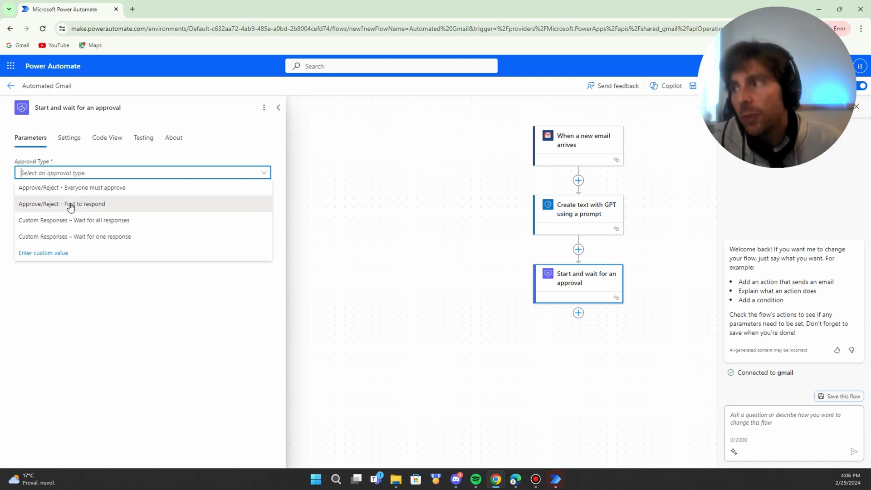
left_click(113, 208)
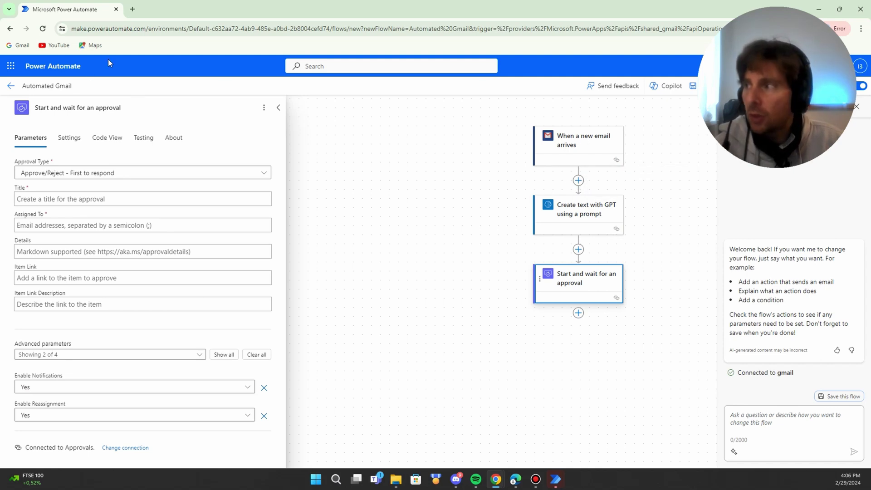
left_click(405, 159)
left_click(581, 184)
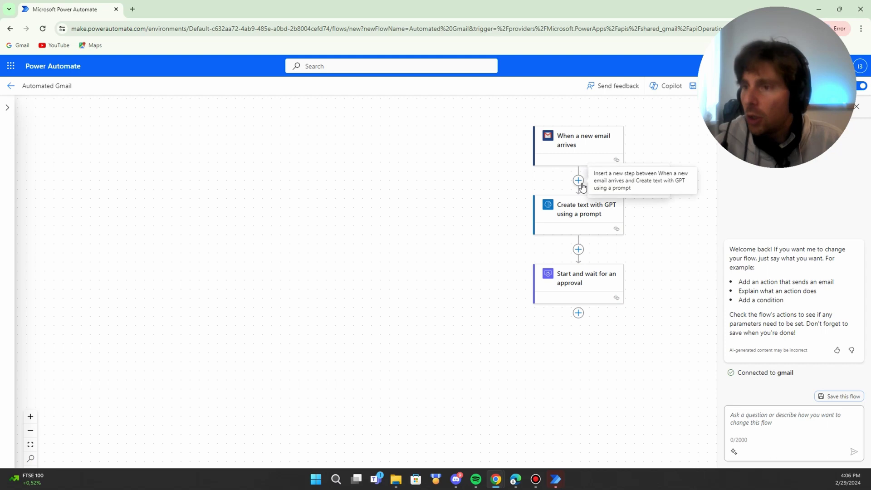
Insert an Office 365 Users 'Get my profile (V2)' step between the GPT and approval steps.
left_click(579, 249)
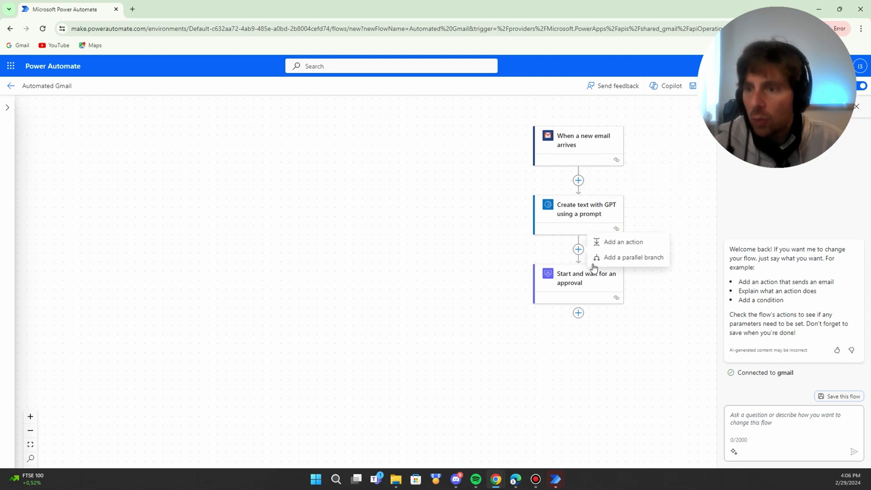
left_click(616, 243)
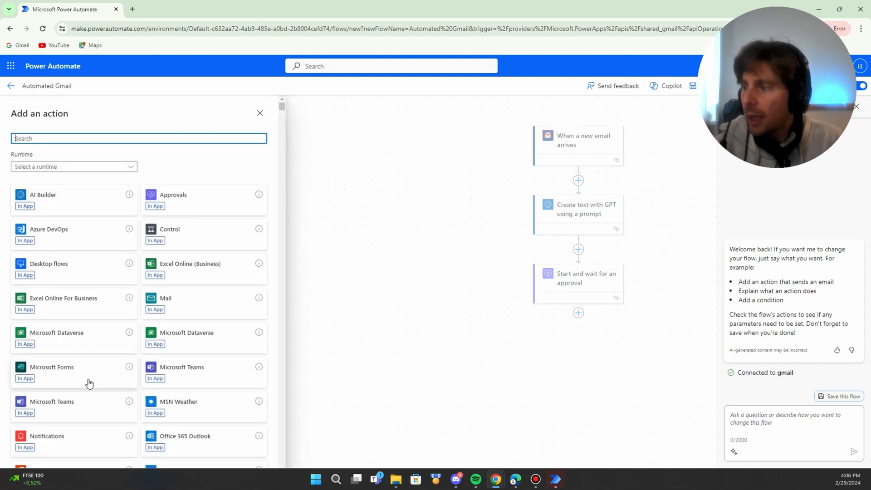
scroll(79, 359, "down", 4)
left_click(70, 293)
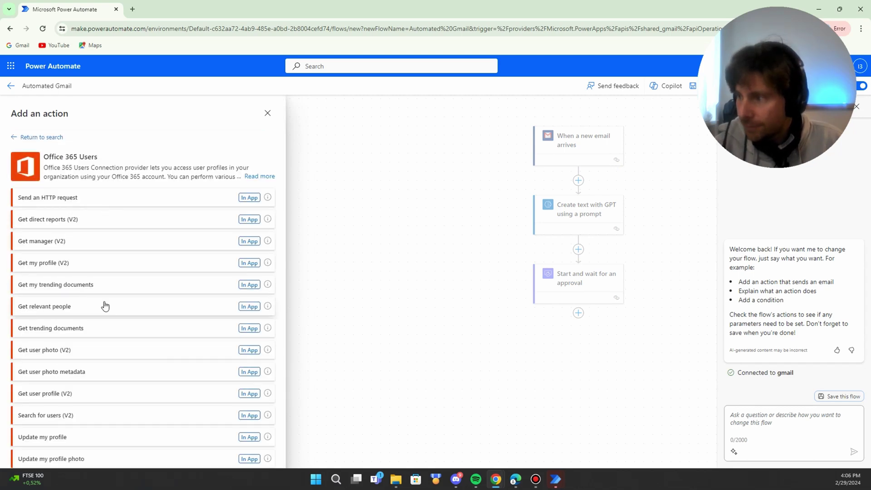
left_click(81, 265)
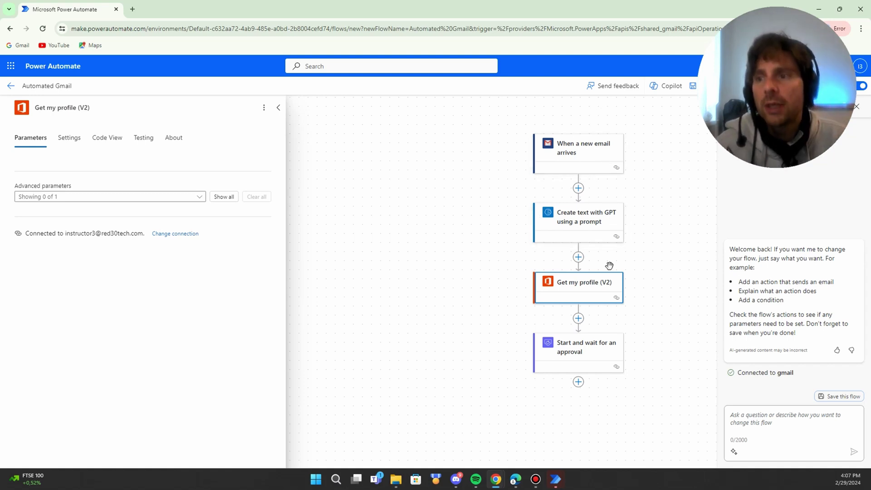
key("Delete")
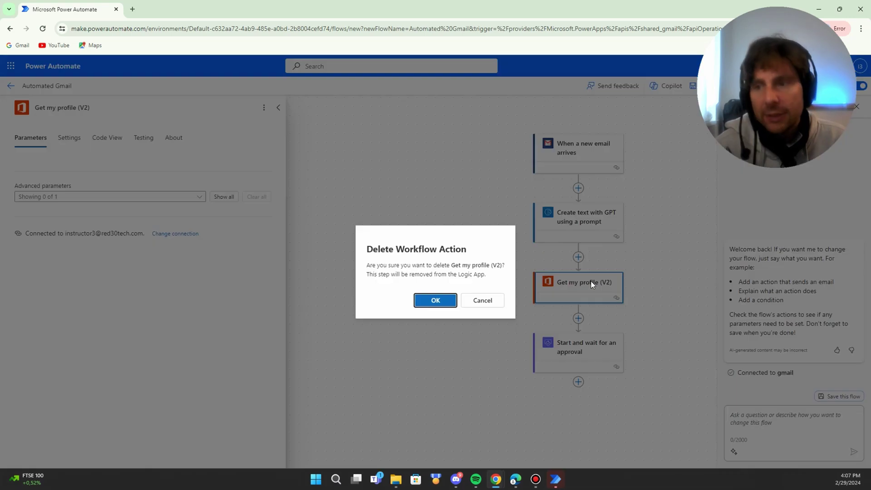
Select the 'Get my profile (V2)' card, delete it and confirm with OK.
left_click(494, 302)
left_click(590, 342)
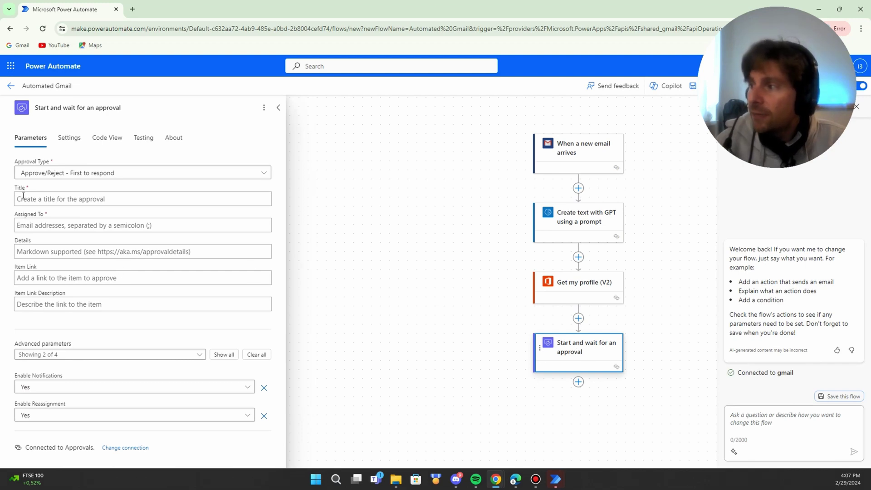
left_click(34, 224)
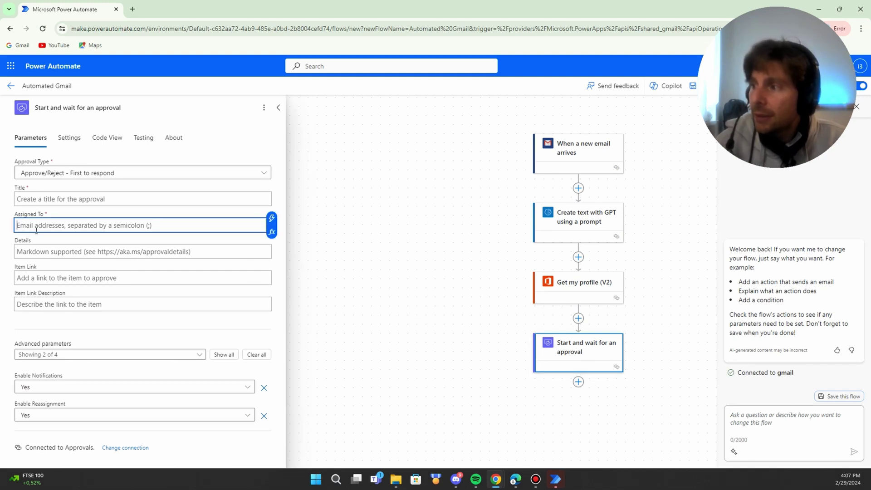
left_click(582, 290)
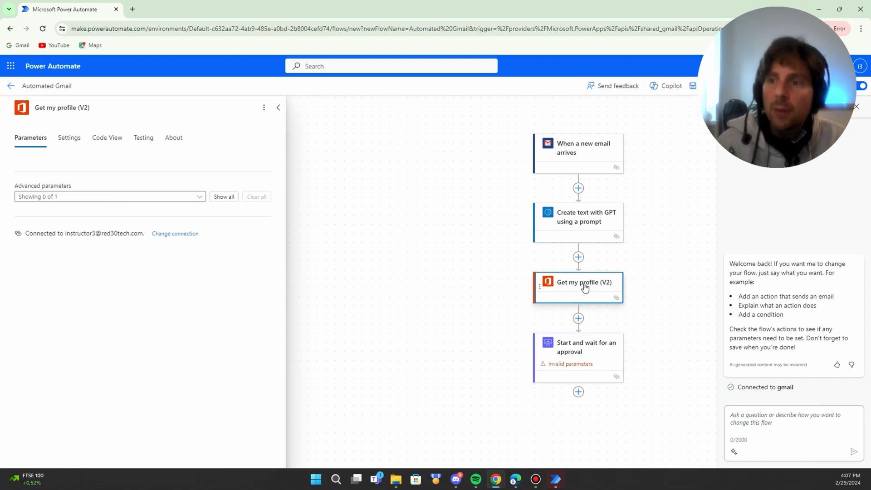
key("Delete")
left_click(458, 301)
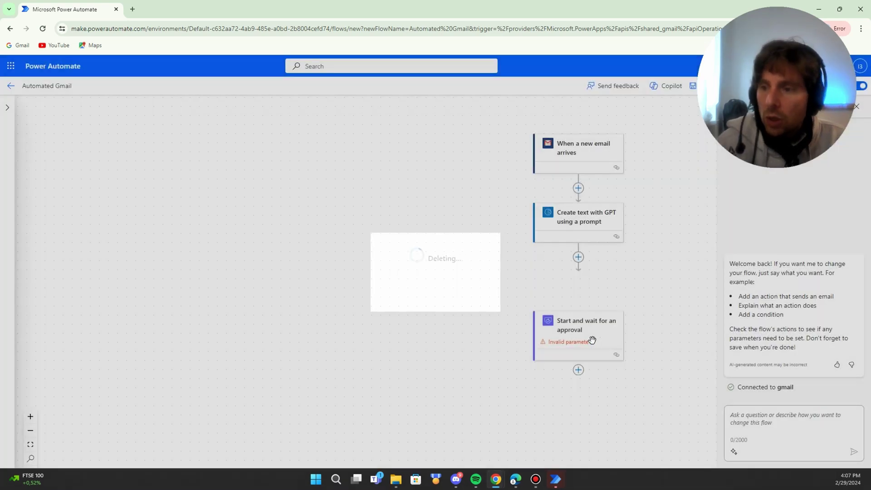
left_click(583, 300)
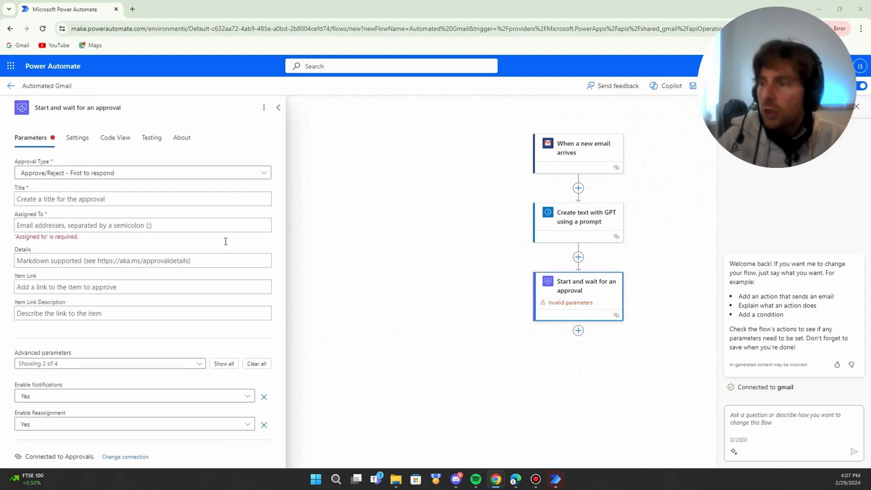
left_click(48, 226)
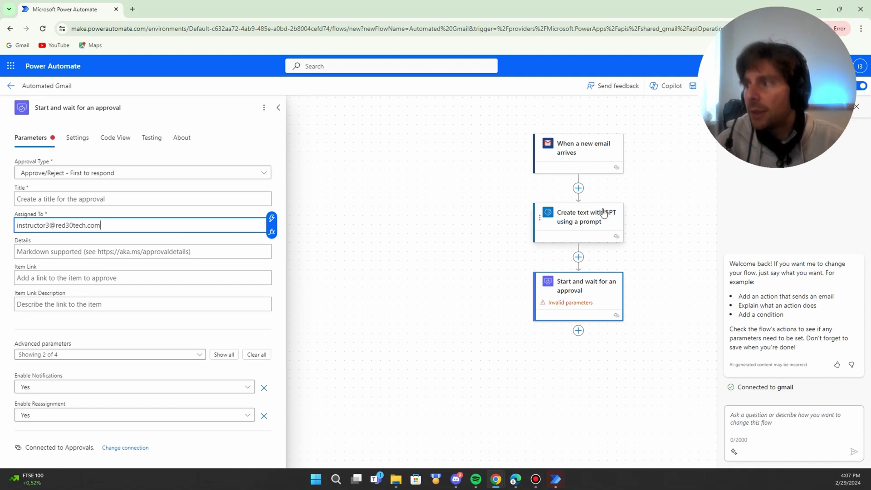
left_click(95, 199)
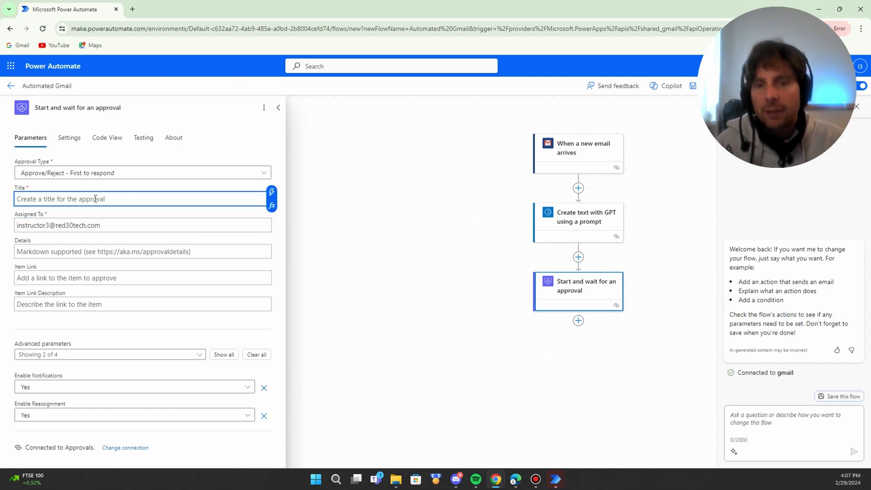
type("Approve via email")
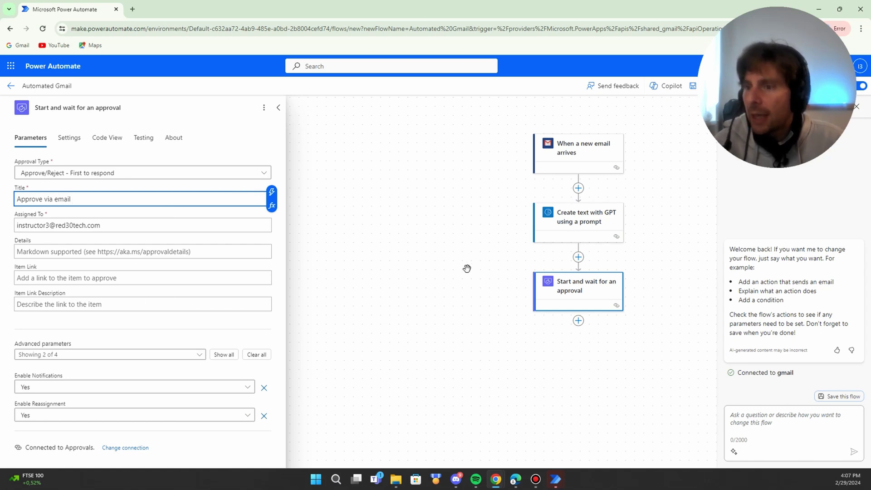
left_click(578, 320)
left_click(602, 324)
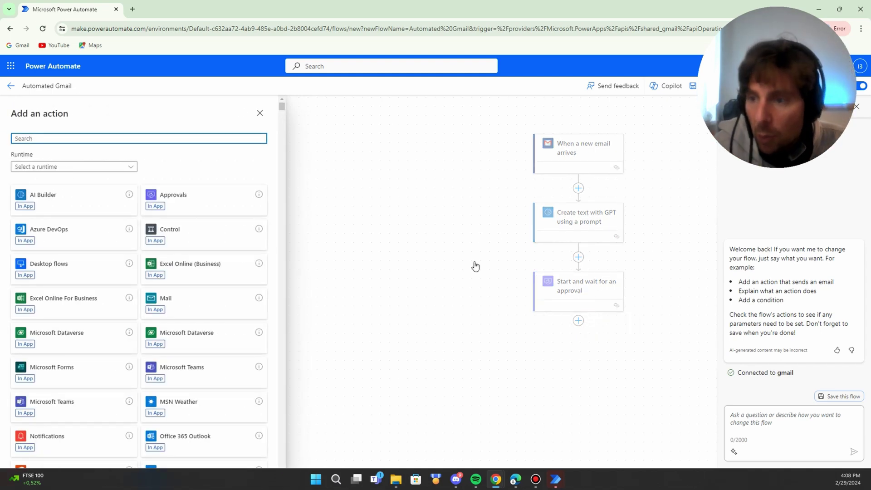
Add a Condition after the approval testing whether its Outcome is equal to 'Approve'.
left_click(185, 238)
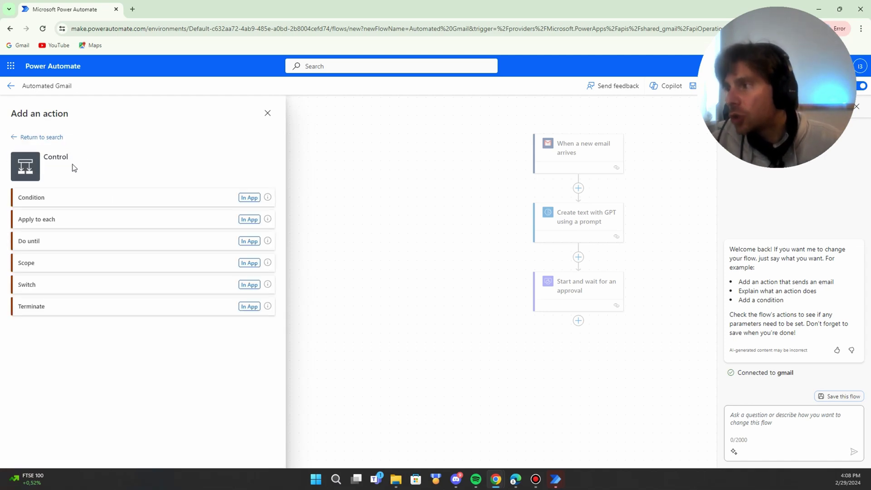
left_click(51, 204)
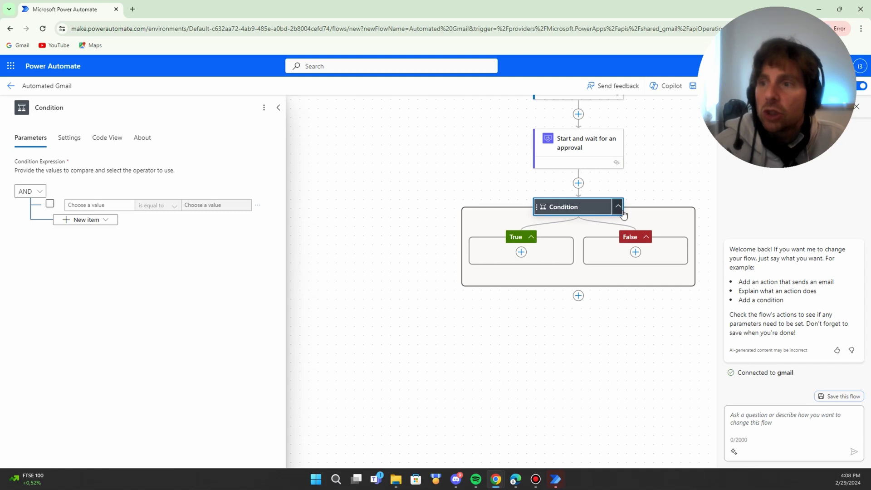
left_click(114, 205)
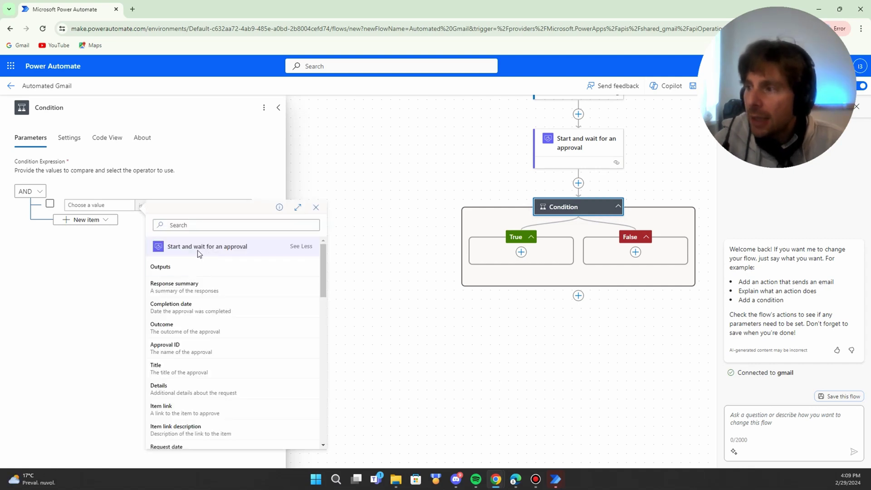
left_click(181, 330)
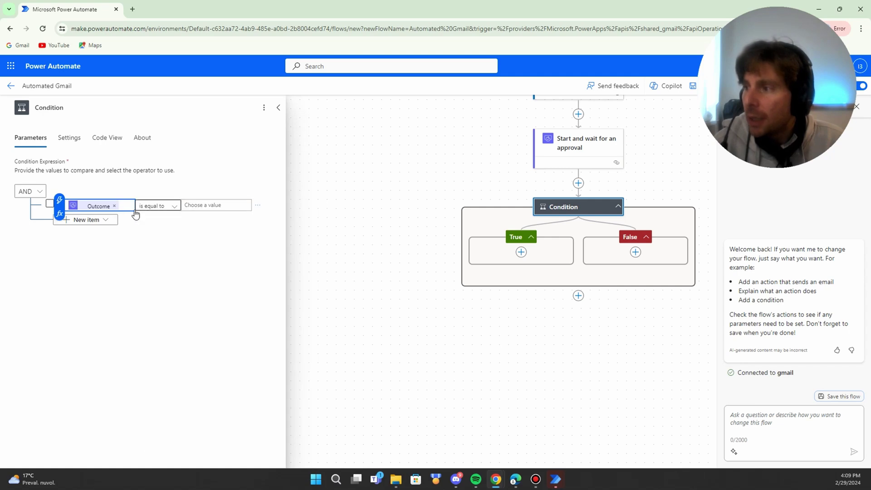
left_click(210, 204)
type("Approve")
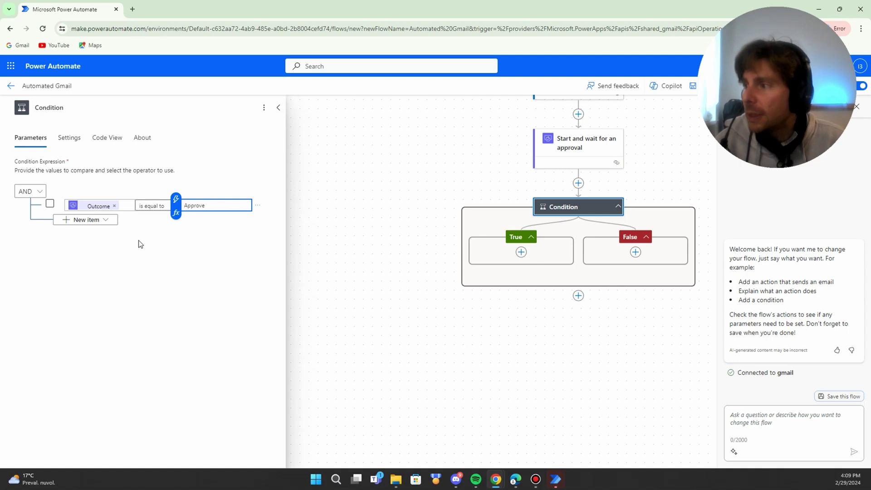
left_click(126, 249)
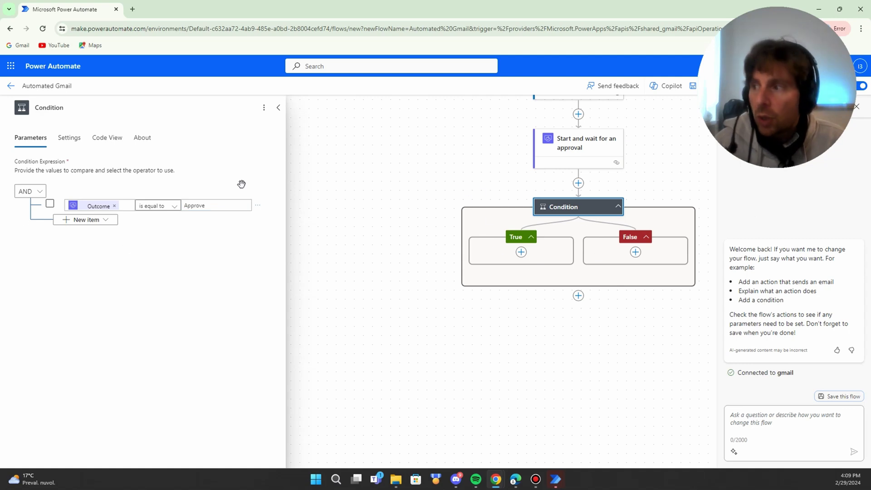
left_click(279, 108)
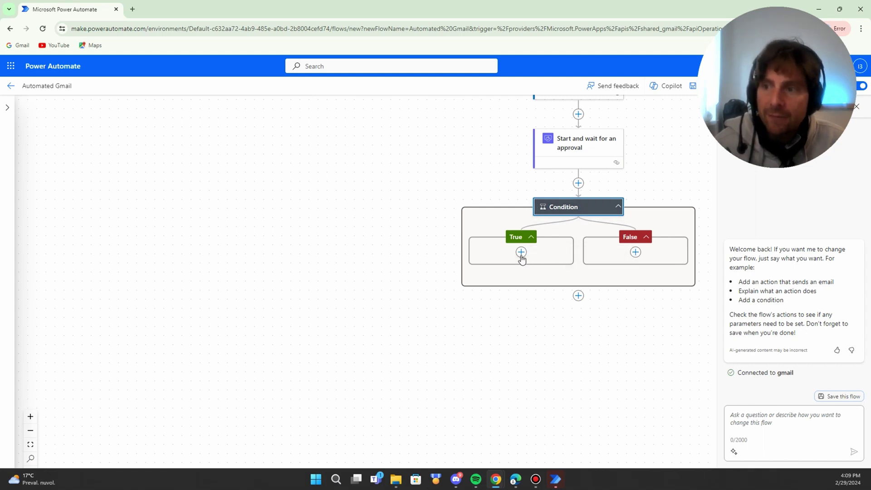
Add a Gmail 'Reply to email (V2)' action to the True branch.
left_click(521, 253)
left_click(553, 253)
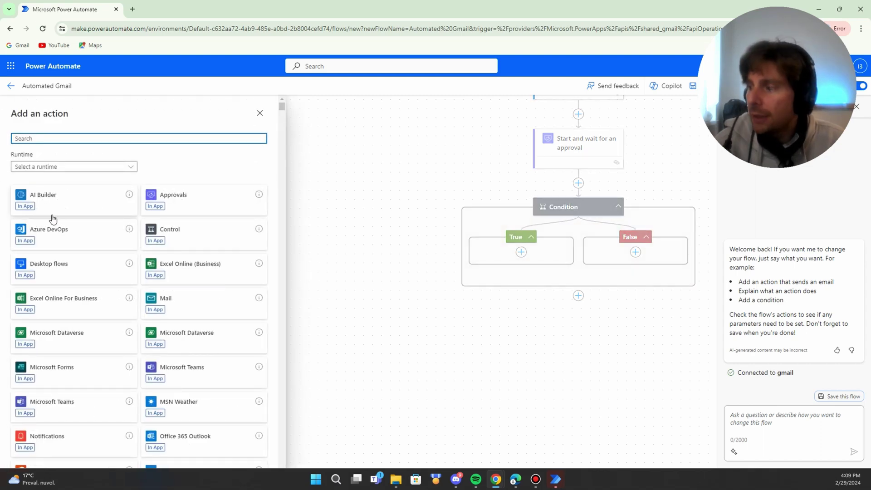
type("re")
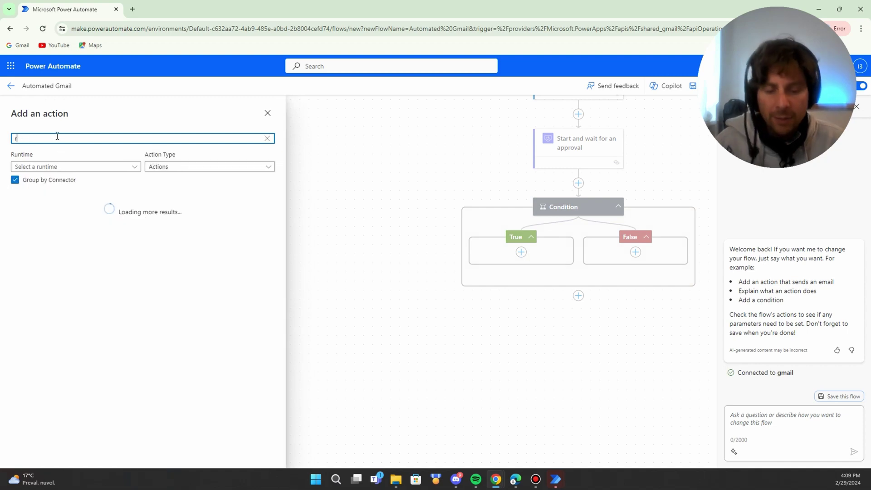
key("BackSpace")
type("gmail")
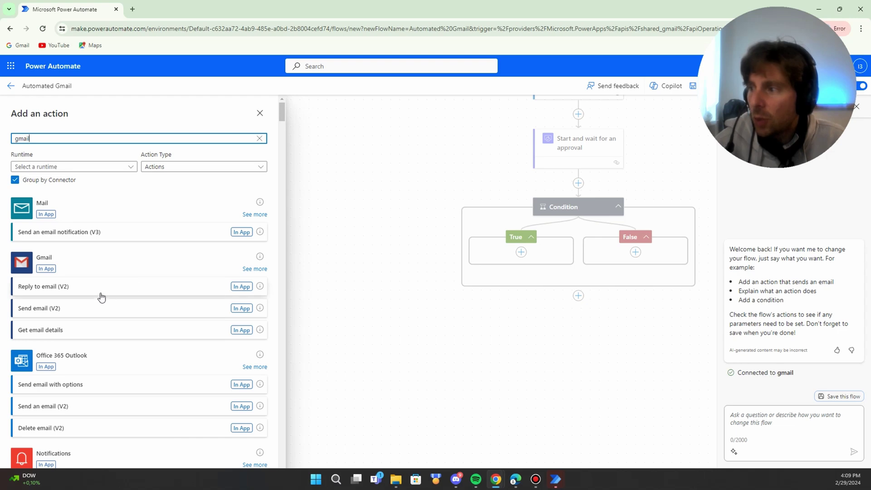
left_click(102, 297)
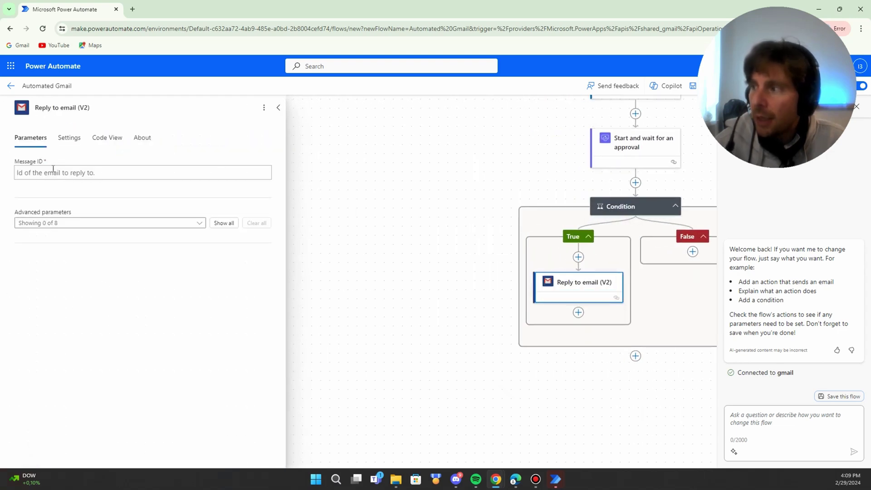
Set the reply's Message ID to the incoming email's Message ID.
left_click(53, 168)
left_click(271, 168)
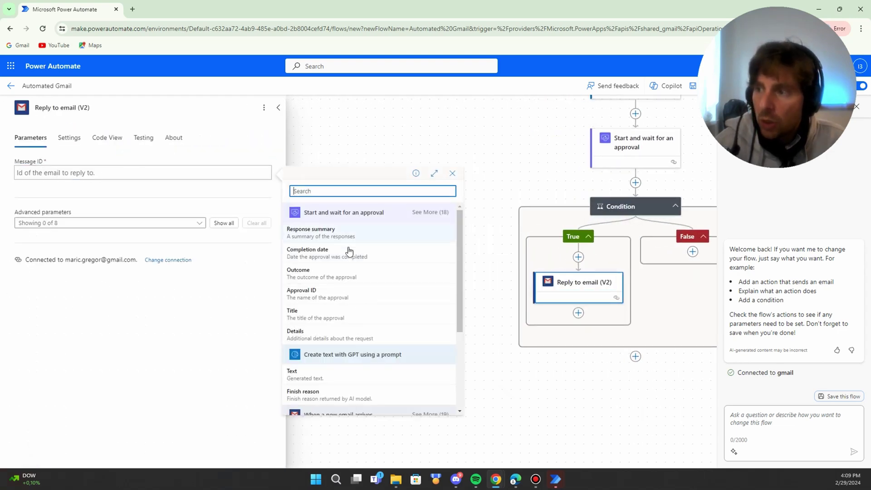
scroll(372, 282, "down", 3)
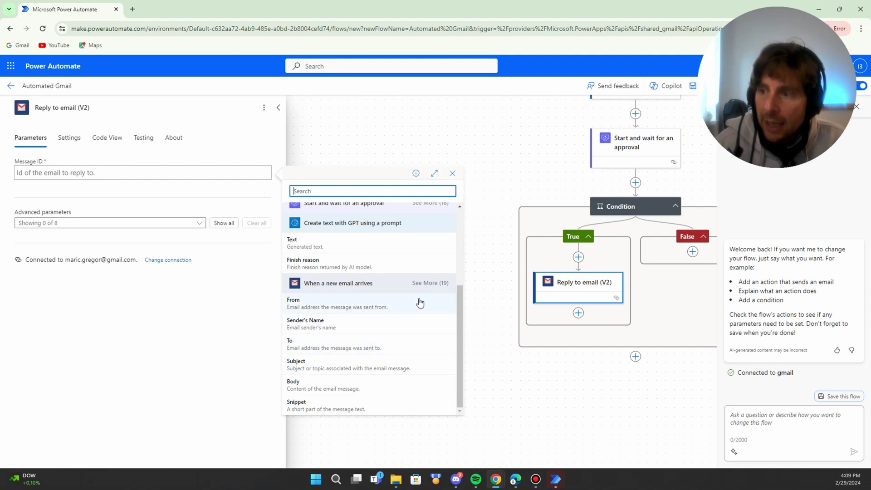
left_click(430, 284)
scroll(375, 304, "down", 3)
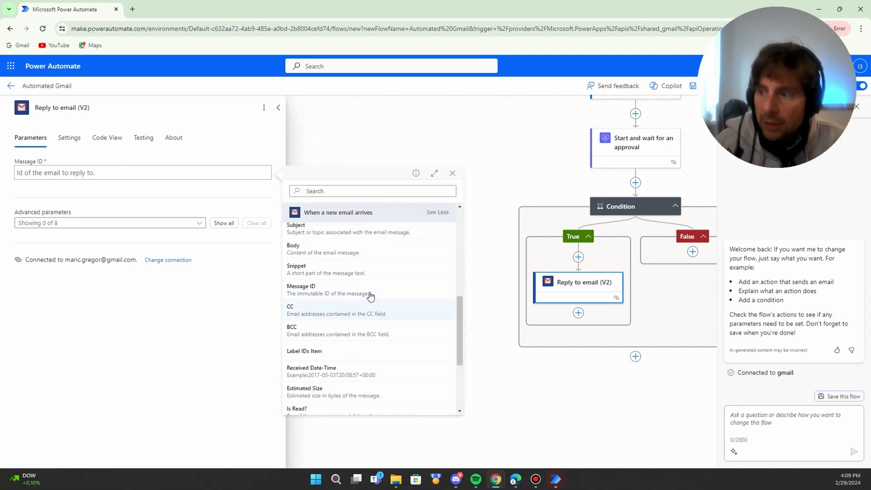
left_click(386, 290)
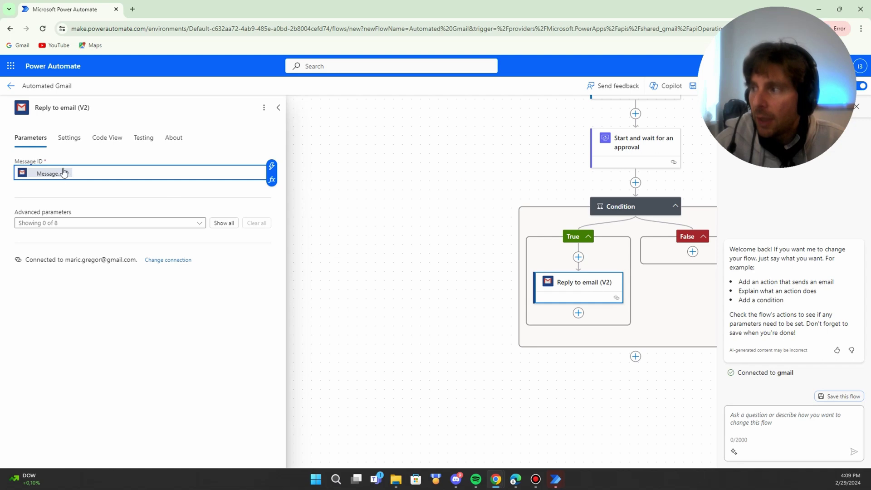
Set the Gmail reply's Body to the GPT step's Text output, leaving Subject empty.
left_click(224, 223)
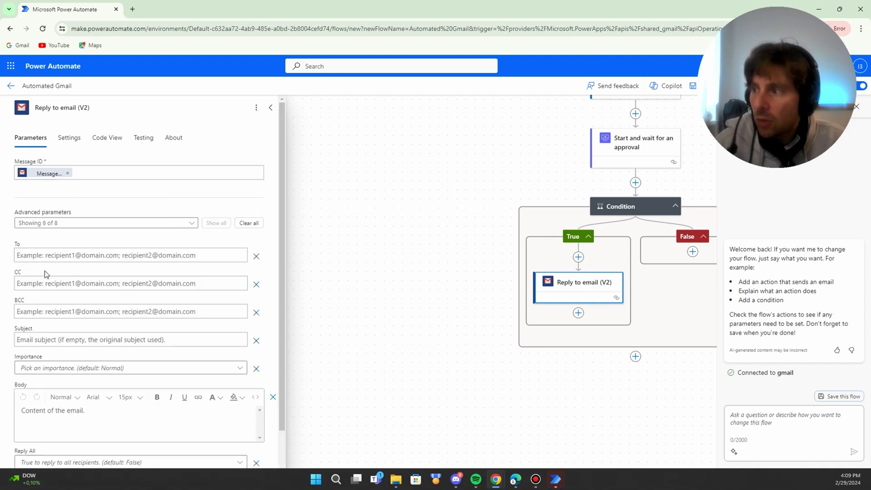
scroll(96, 288, "down", 1)
left_click(73, 370)
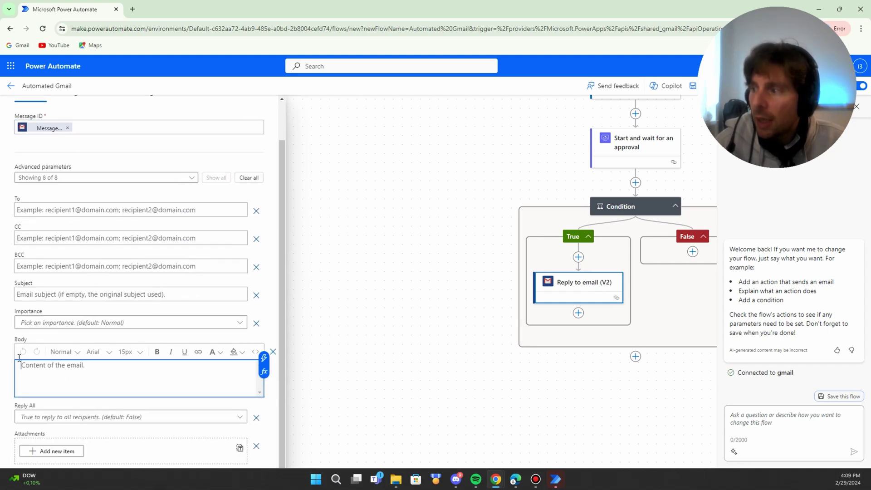
left_click(264, 359)
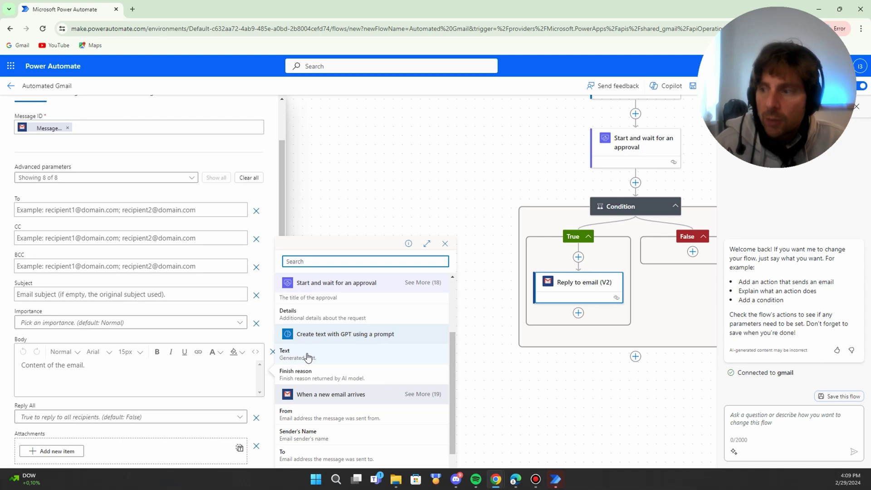
left_click(308, 357)
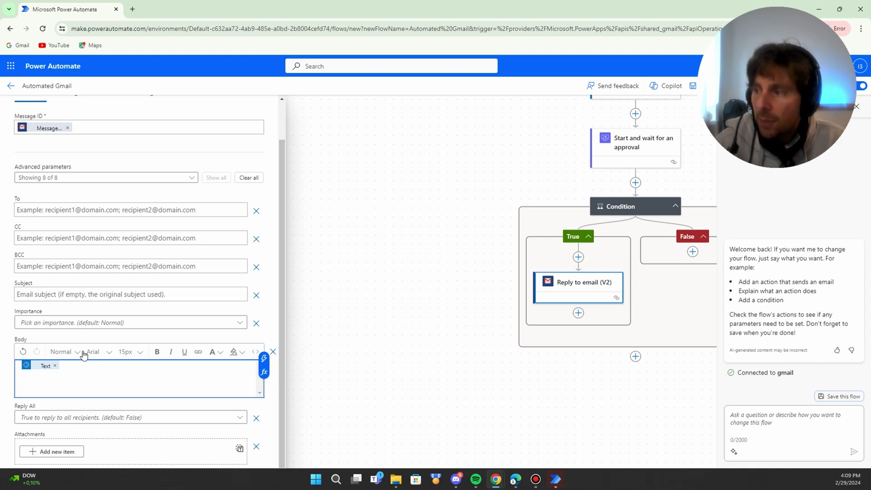
scroll(69, 295, "up", 2)
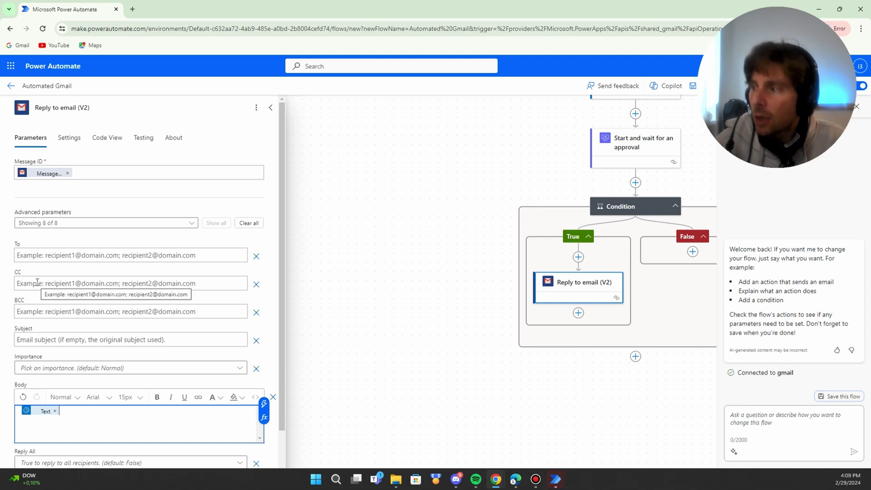
scroll(61, 289, "down", 2)
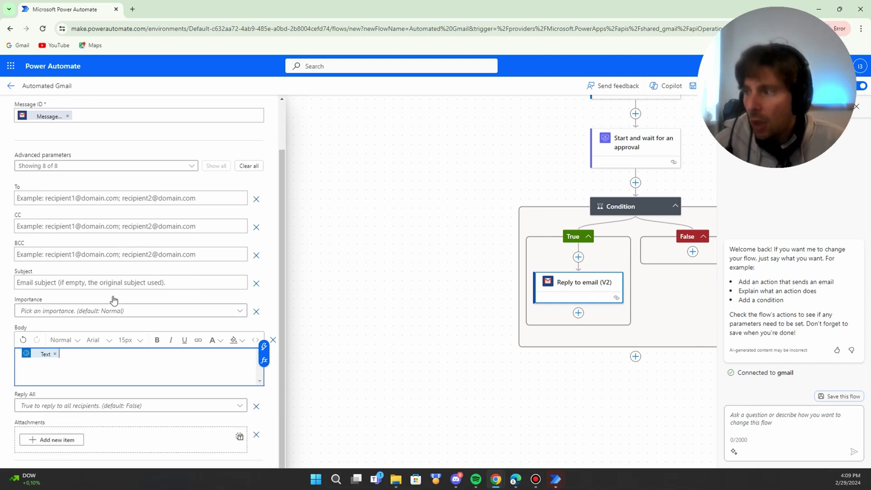
left_click(45, 277)
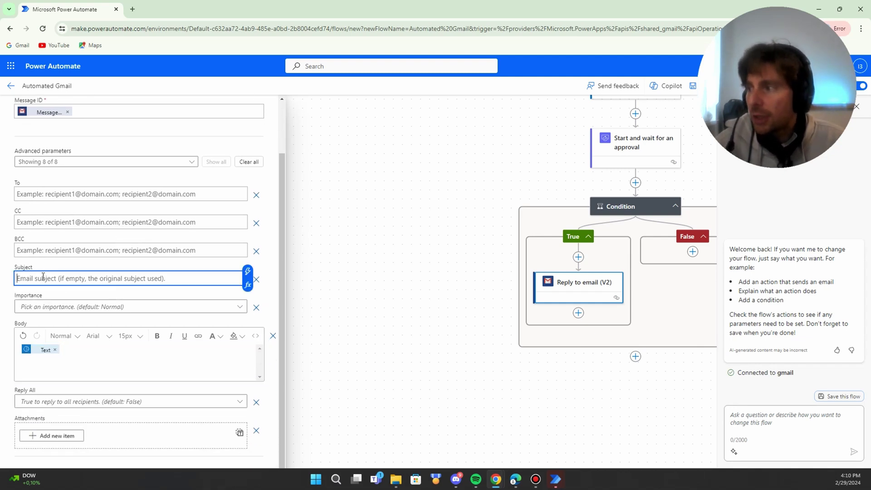
scroll(180, 255, "up", 2)
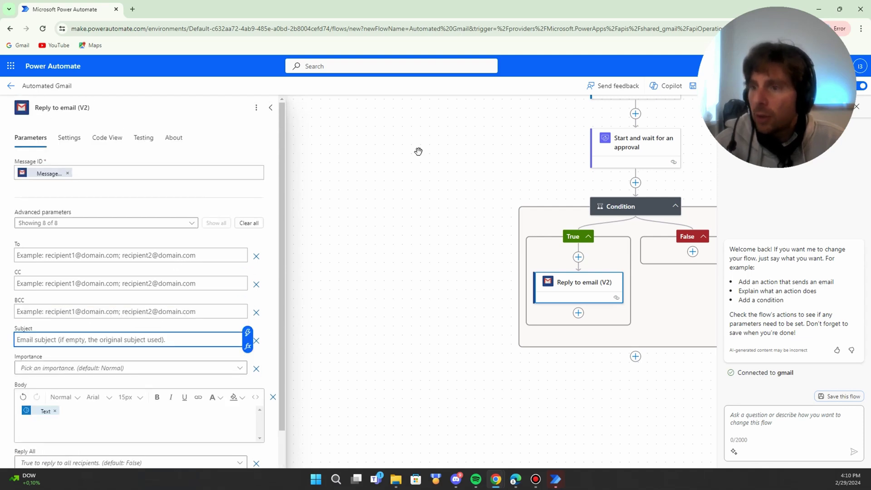
scroll(526, 175, "up", 3)
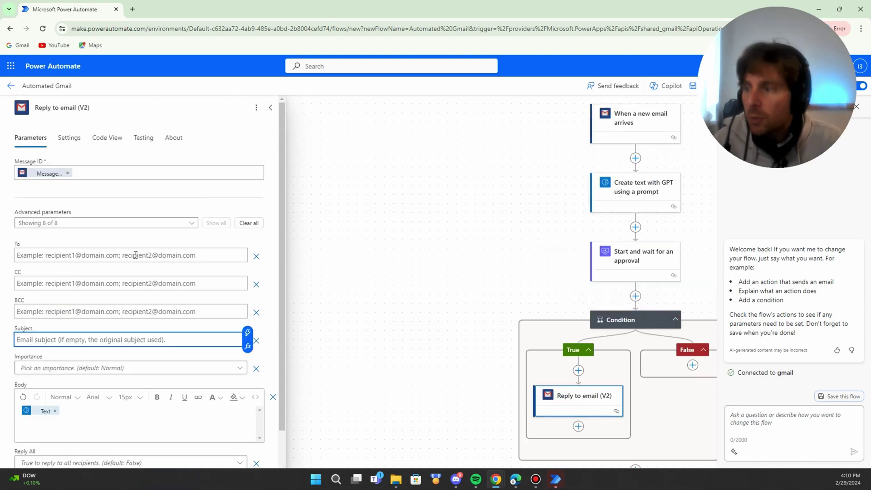
scroll(134, 256, "down", 2)
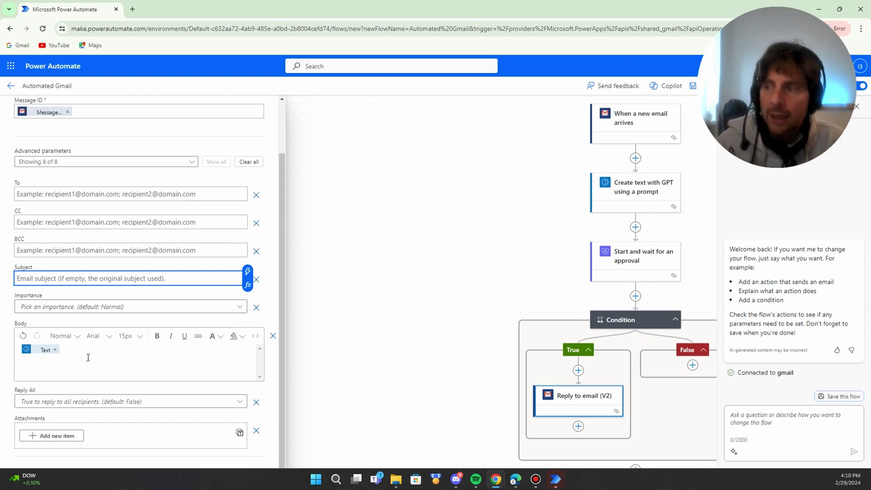
scroll(175, 169, "up", 2)
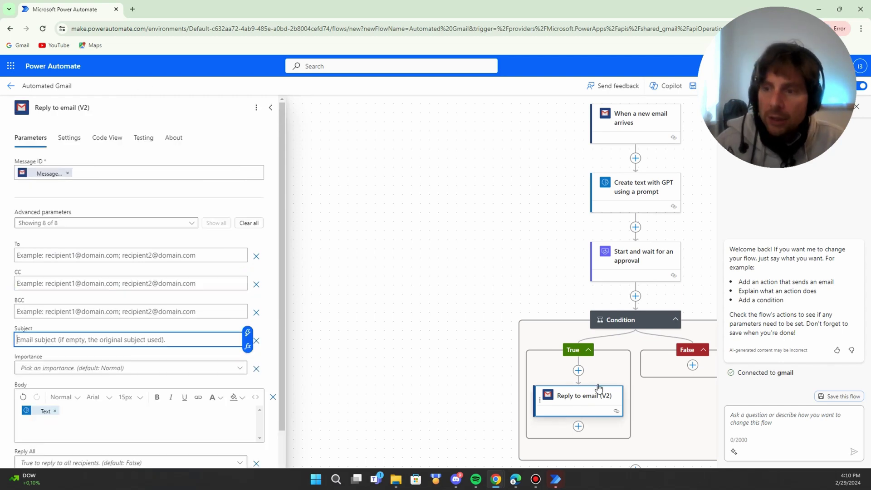
Add a Gmail send email action to the False branch.
left_click(526, 257)
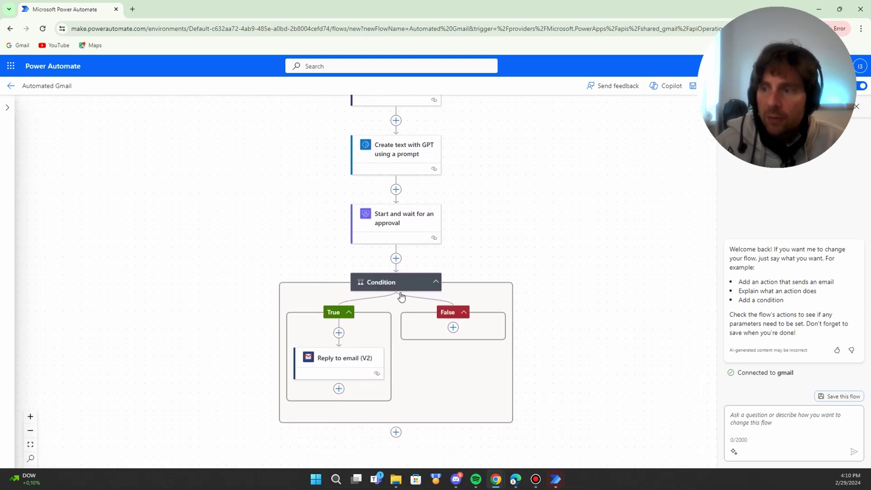
left_click(453, 327)
left_click(476, 328)
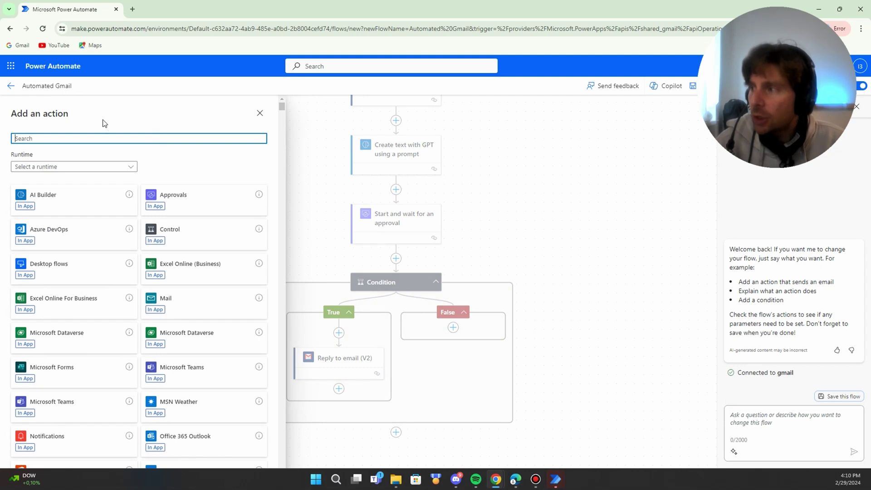
type("gmail")
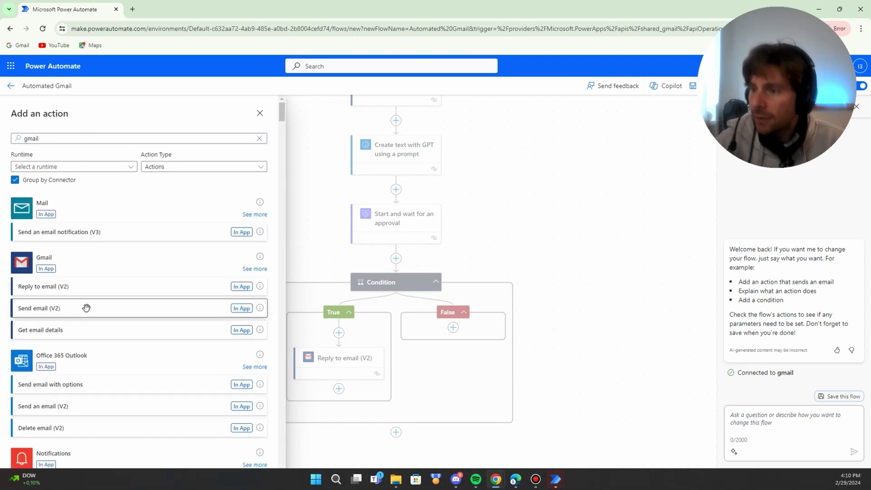
left_click(86, 308)
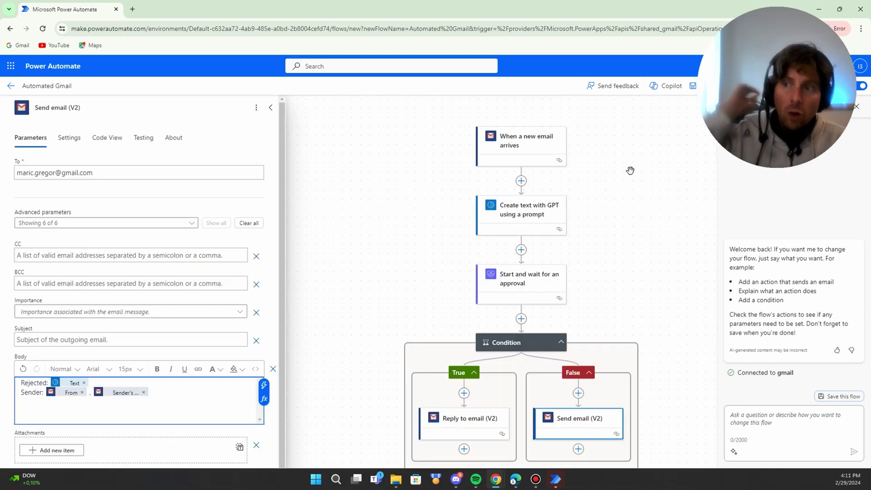
left_click(605, 219)
Save the flow and wait for the 'Your flow is ready to go' banner.
key("ctrl+s")
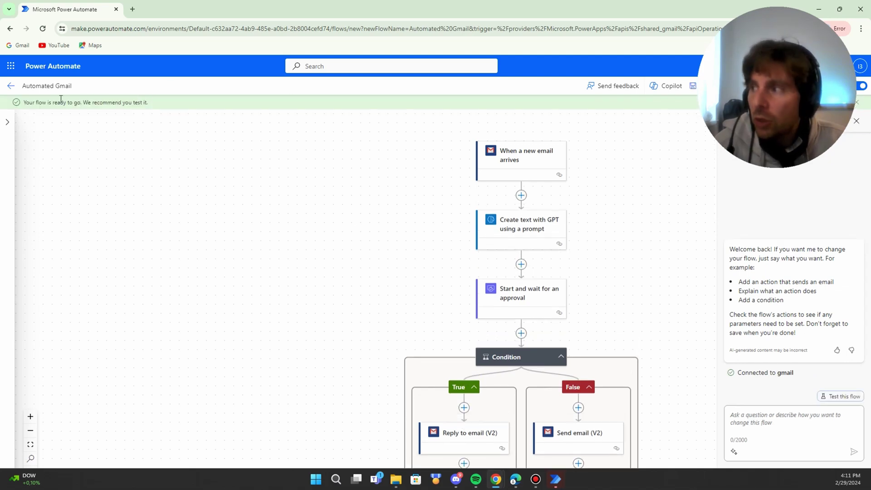
scroll(568, 249, "down", 2)
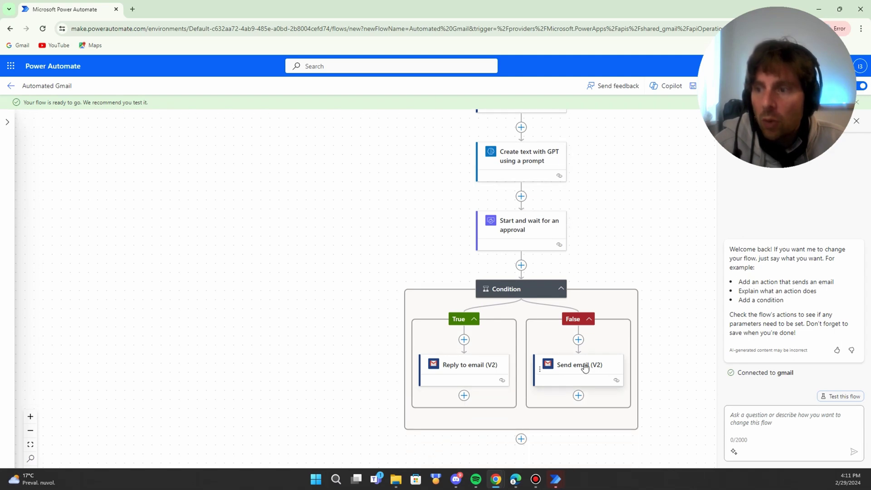
scroll(542, 237, "up", 3)
scroll(638, 351, "down", 1)
scroll(603, 327, "down", 2)
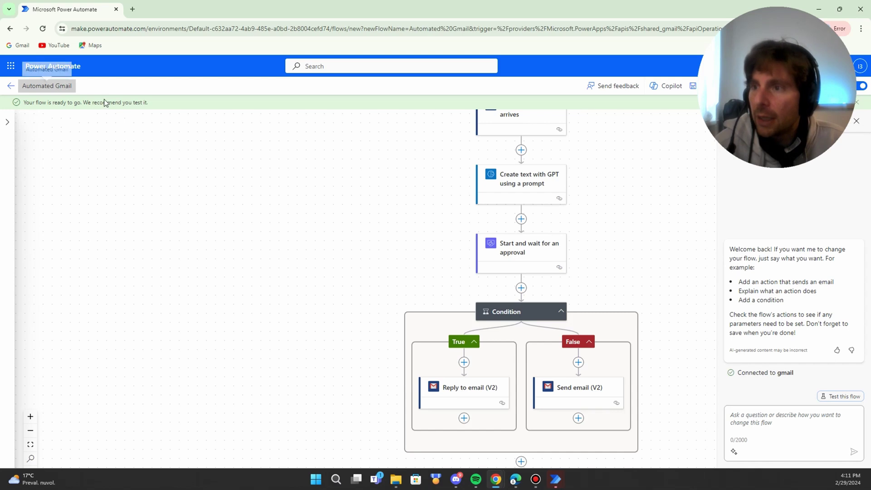
Exit the designer, dismiss the 'ready to go' notice, and view the flow's run history.
left_click(9, 86)
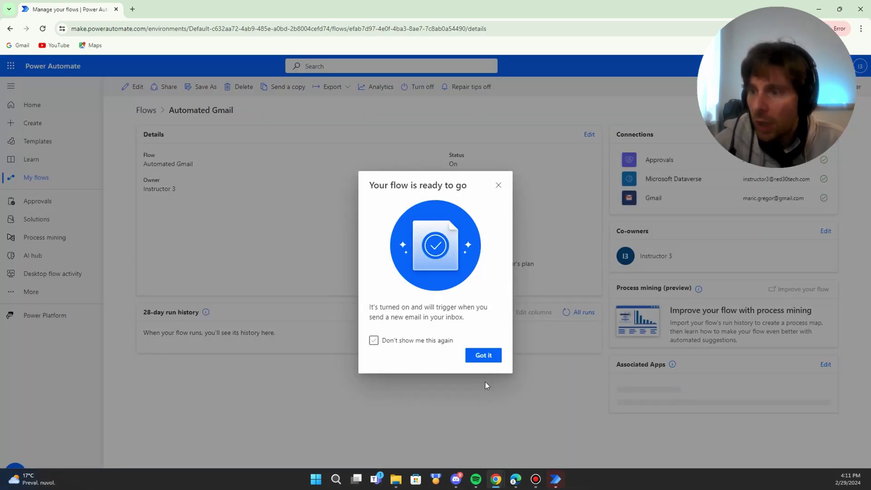
left_click(482, 356)
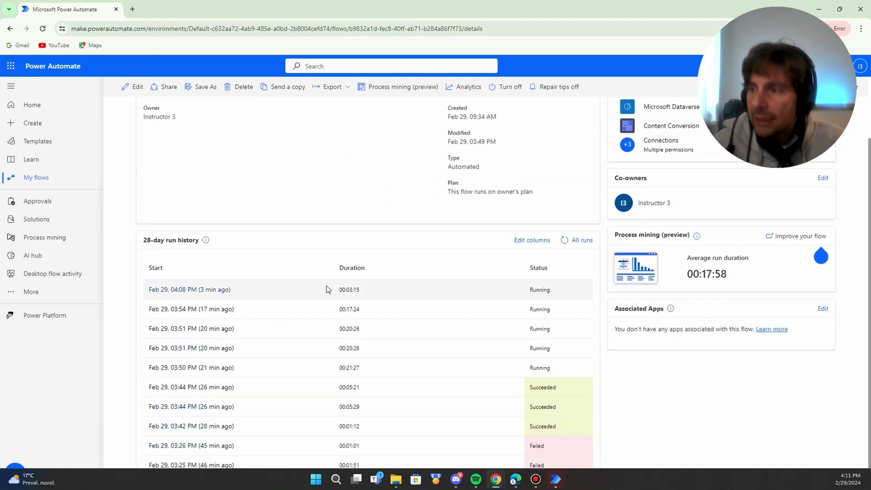
scroll(387, 285, "up", 3)
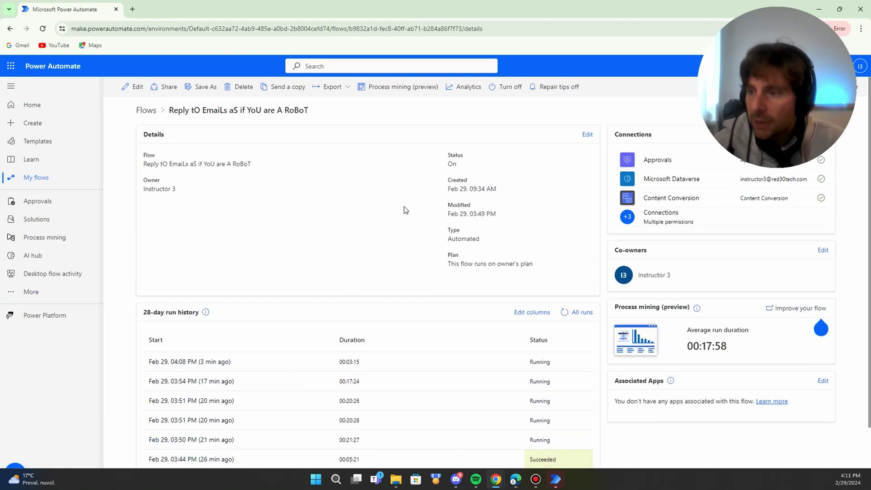
mouse_move(38, 201)
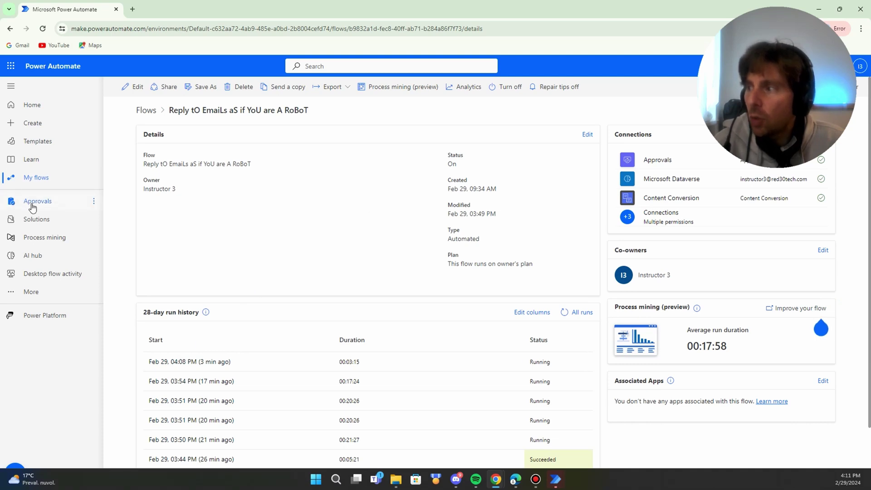
Review the newest Approve email requests and their response options without answering any.
left_click(32, 208)
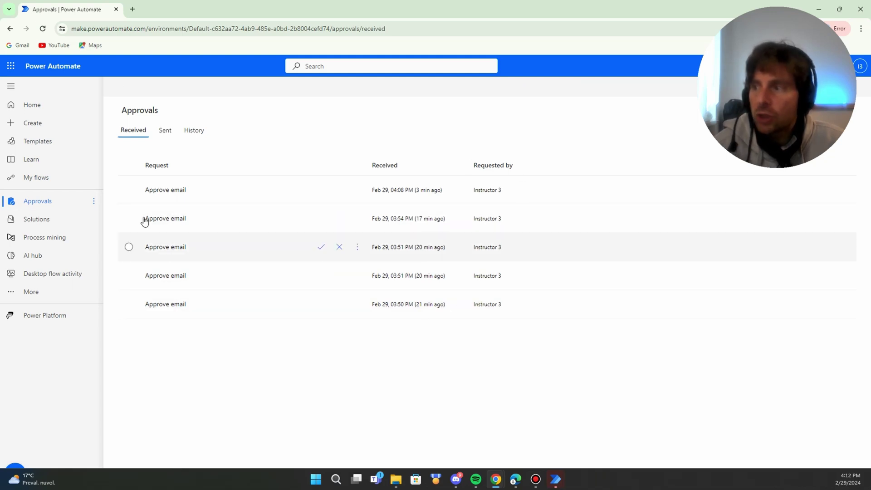
left_click(176, 192)
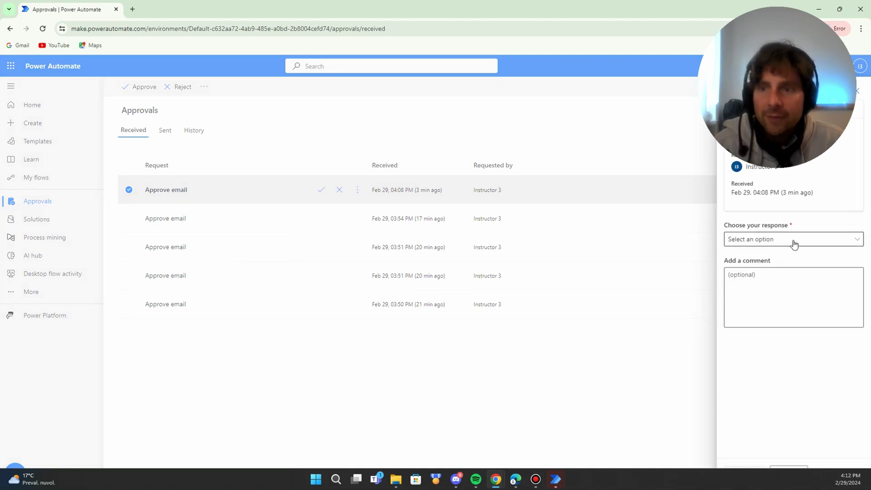
left_click(793, 242)
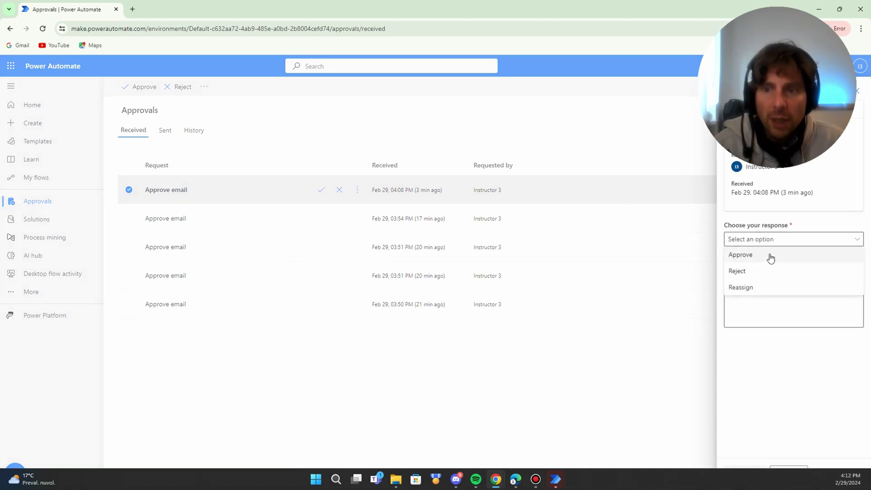
left_click(527, 424)
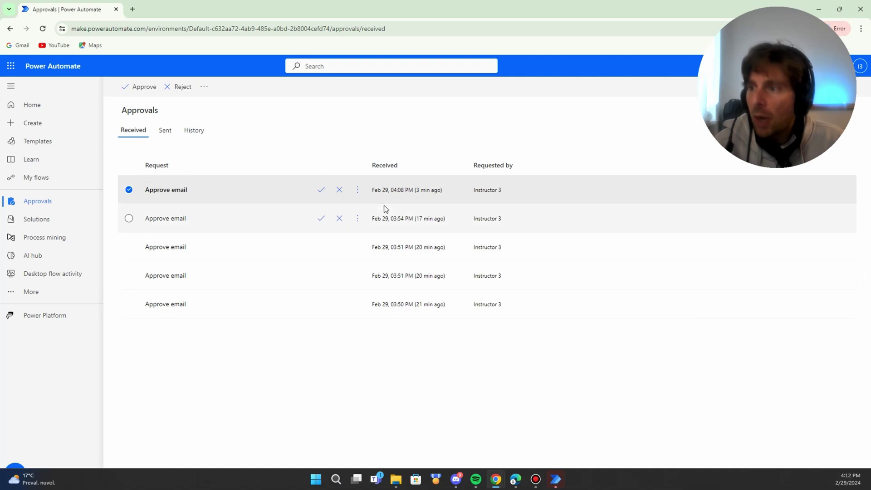
left_click(358, 190)
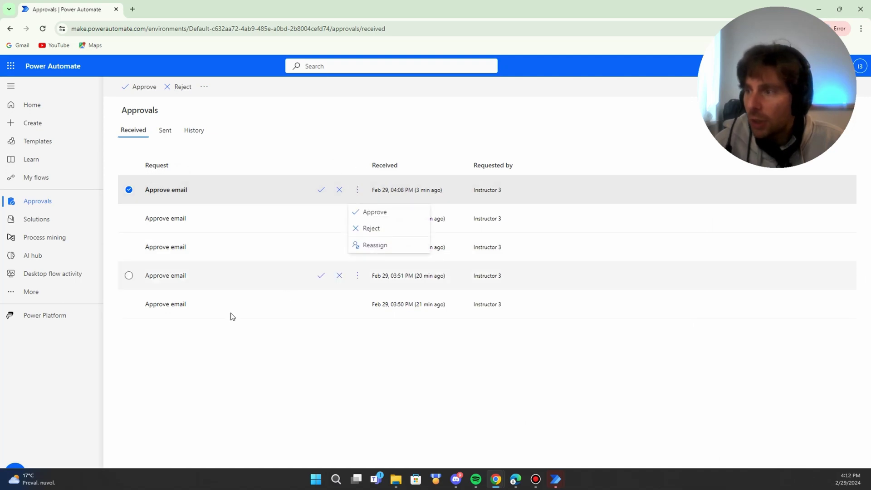
left_click(117, 260)
Open the Feb 29, 03:54 PM run of the Reply tO EmaiLs aS if YoU are A RoBoT flow.
left_click(55, 183)
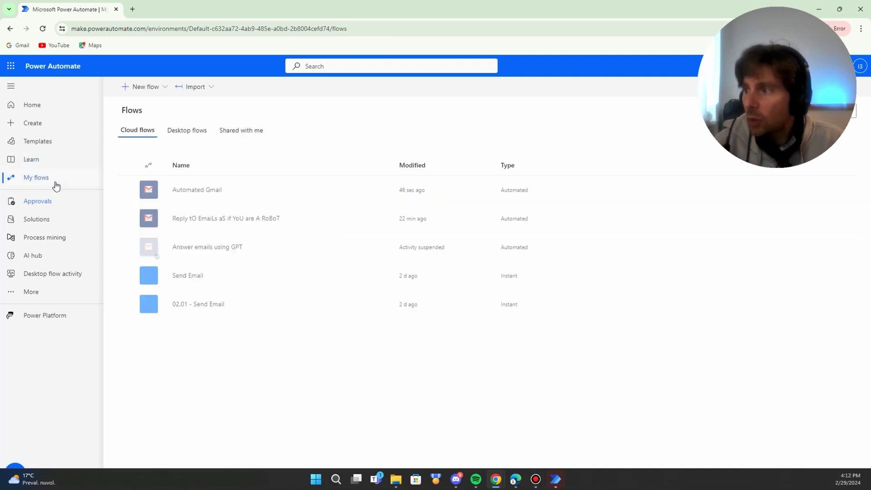
left_click(209, 220)
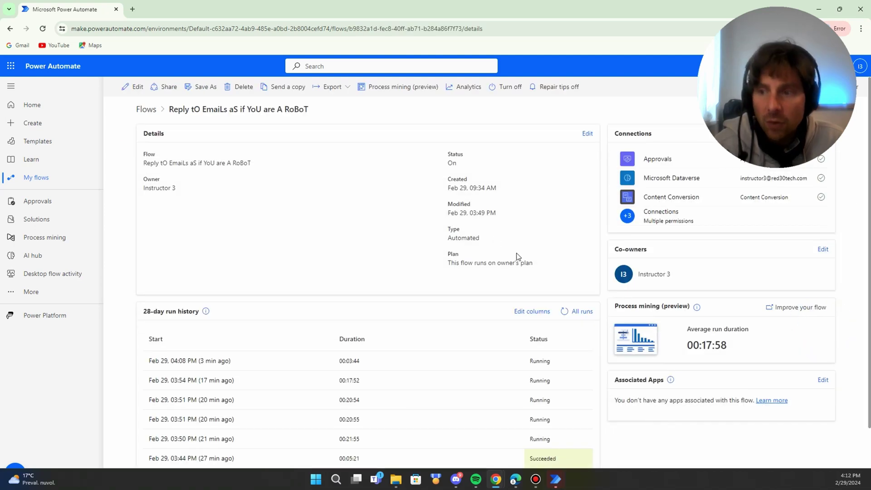
scroll(555, 319, "down", 1)
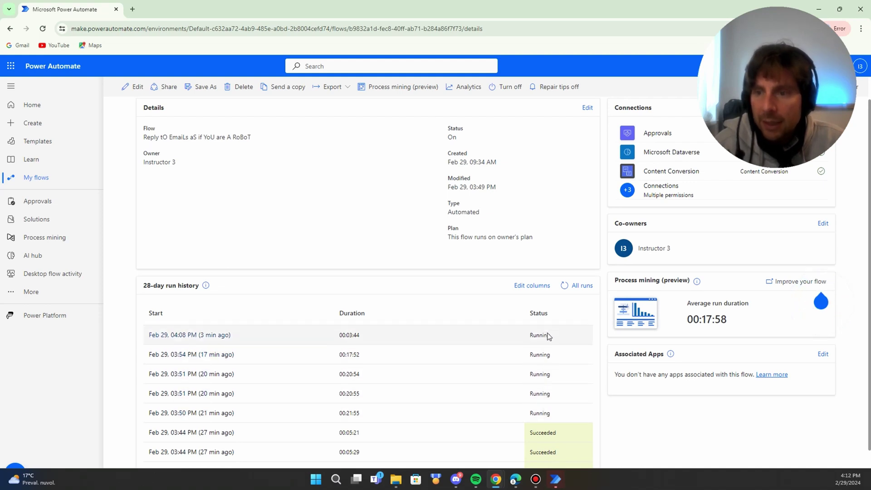
scroll(362, 338, "down", 1)
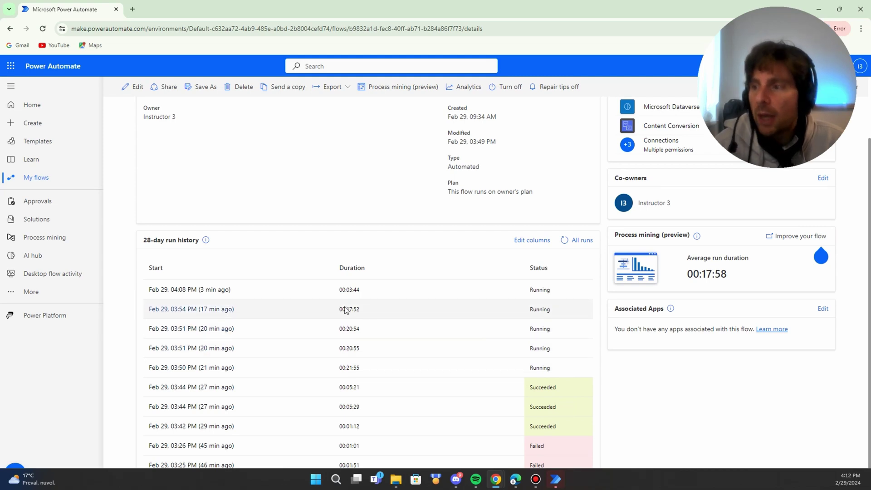
left_click(164, 310)
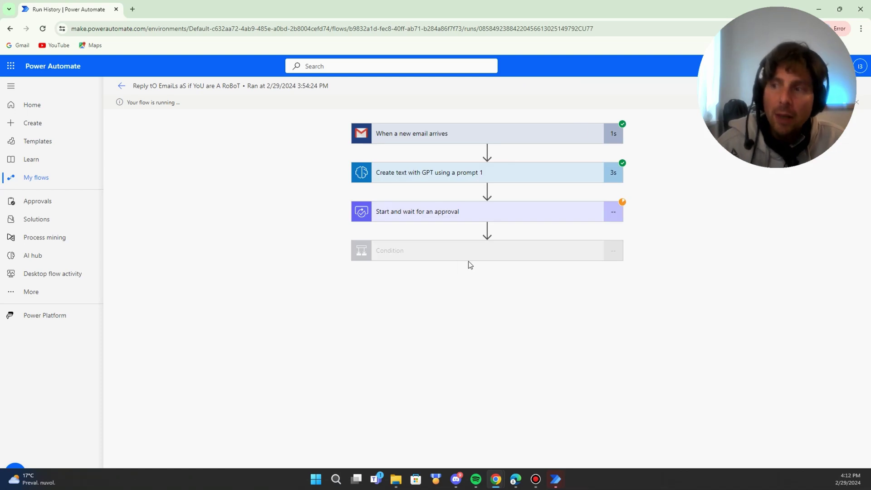
Check the triggering email's sender details, then expand the pending approval step.
left_click(423, 135)
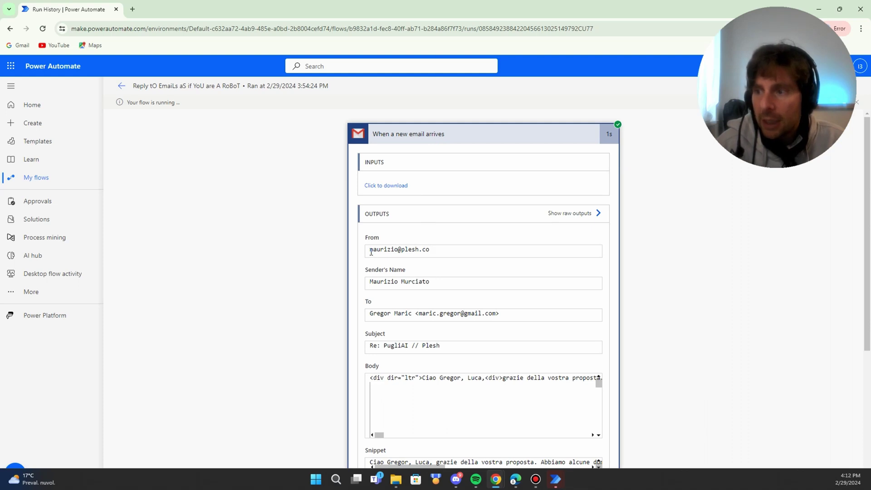
left_click_drag(371, 252, 429, 249)
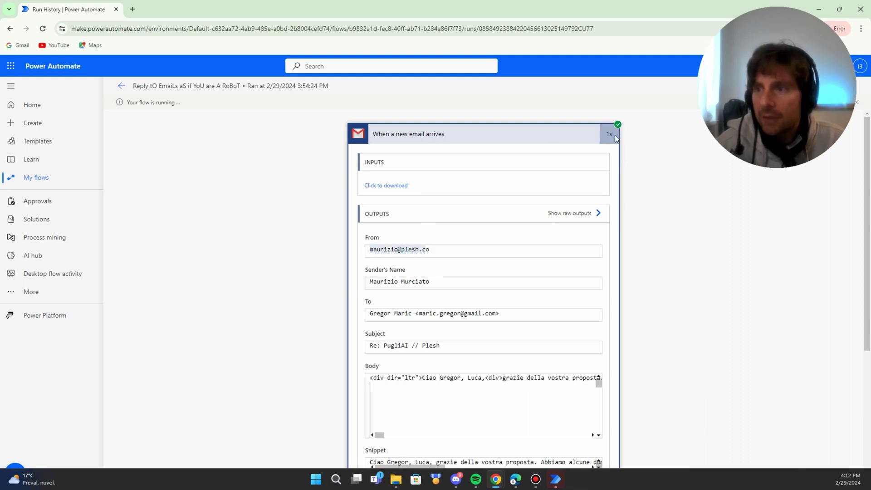
left_click(546, 137)
left_click(495, 212)
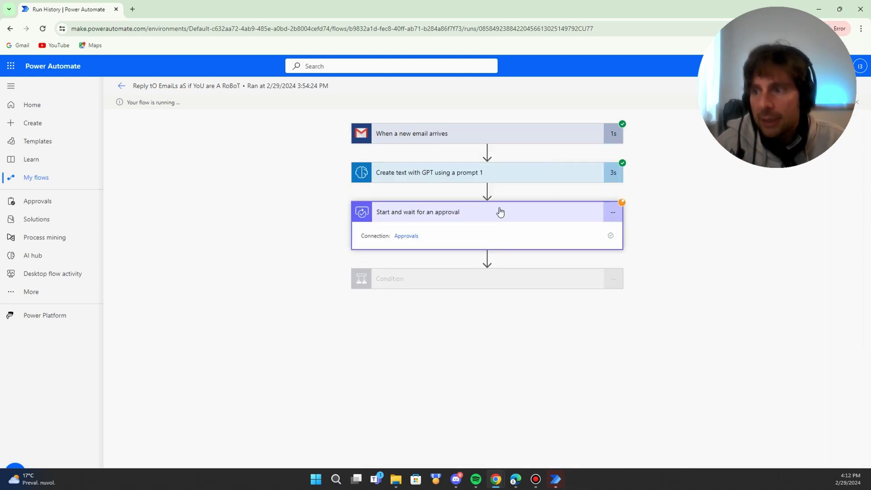
Expand the GPT step and read through its drafted reply text output.
left_click(445, 176)
scroll(447, 301, "down", 4)
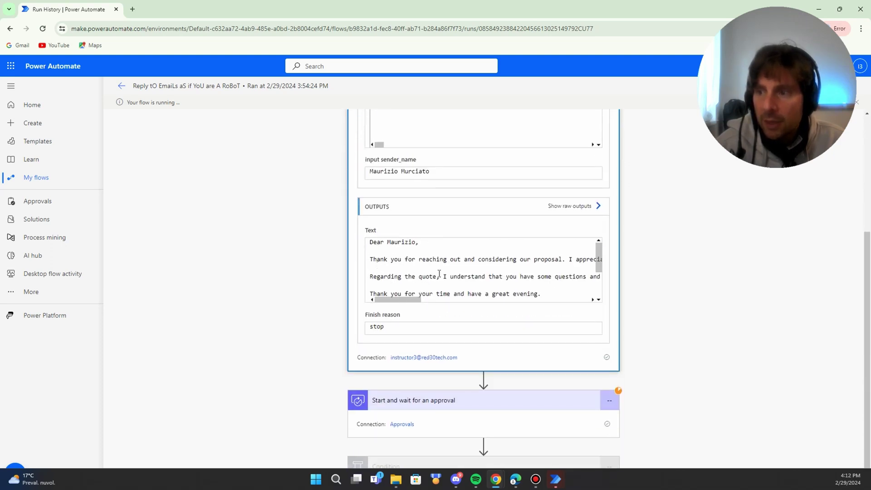
mouse_move(411, 300)
left_mouse_down()
mouse_move(456, 304)
mouse_move(407, 306)
mouse_move(513, 308)
mouse_move(381, 306)
left_mouse_up()
scroll(368, 245, "down", 1)
left_click_drag(599, 245, 598, 272)
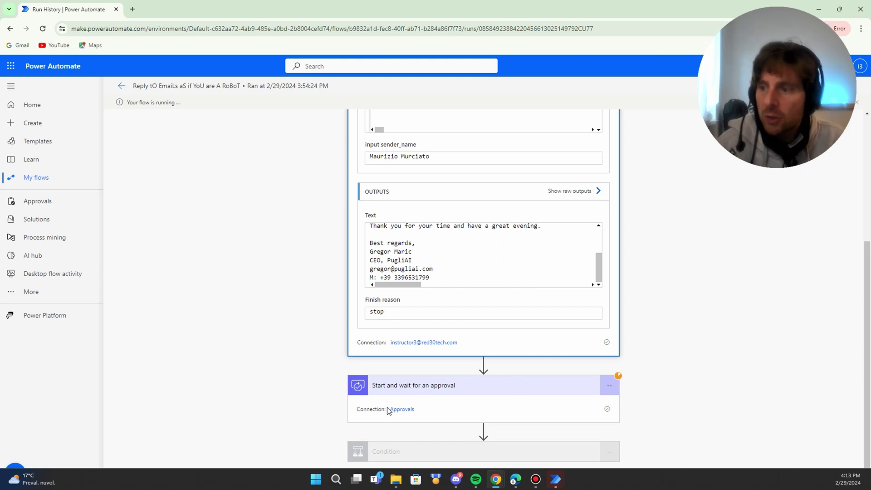
scroll(431, 187, "up", 4)
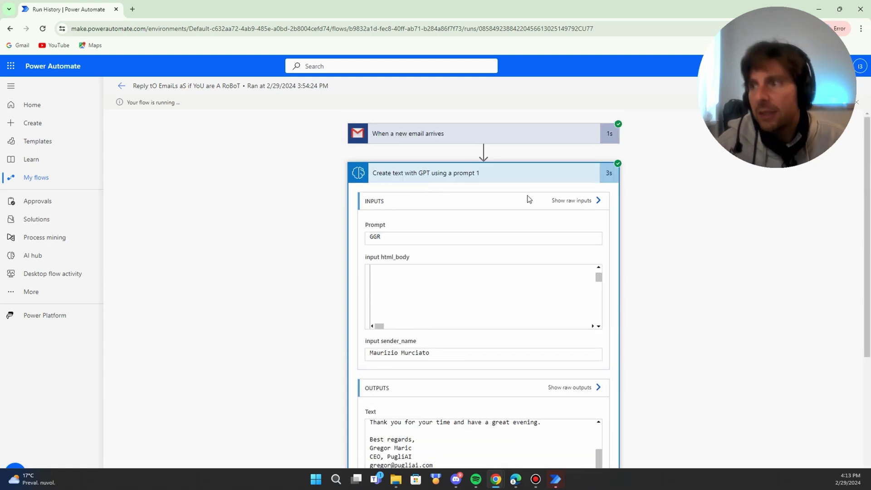
scroll(529, 199, "down", 4)
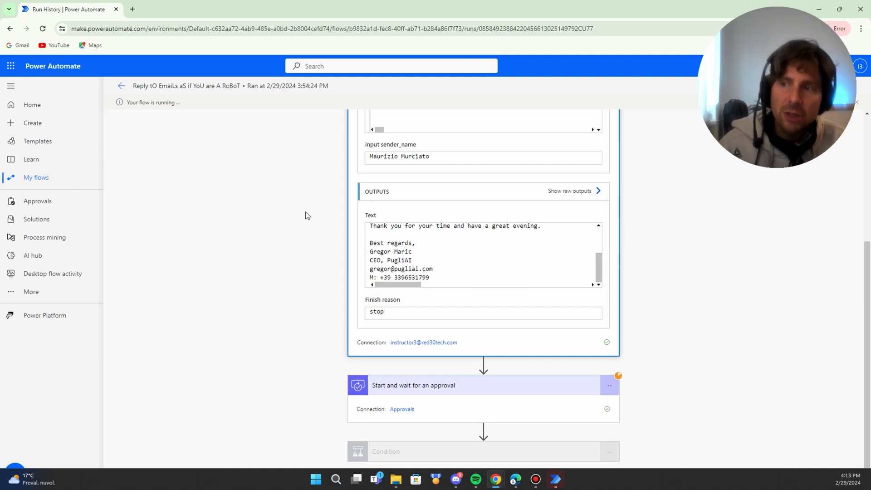
scroll(311, 211, "up", 5)
scroll(232, 181, "down", 4)
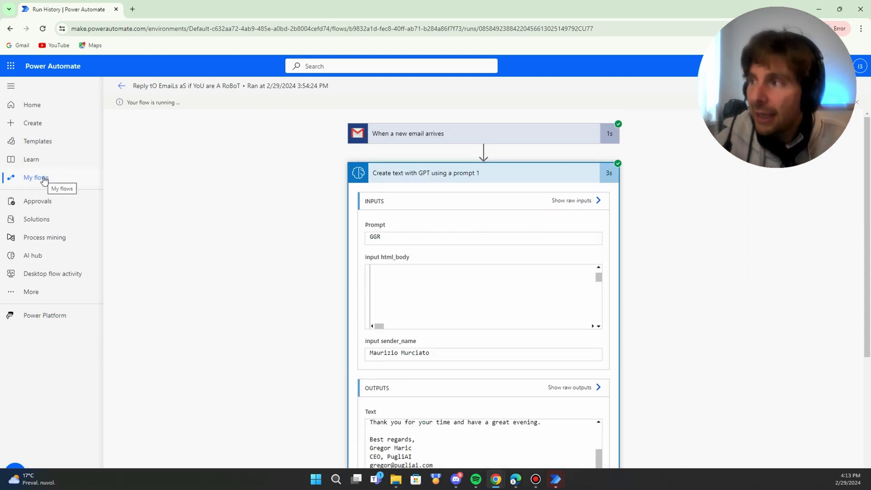
Turn off the Reply tO EmaiLs aS if YoU are A RoBoT flow from its details page.
left_click(41, 178)
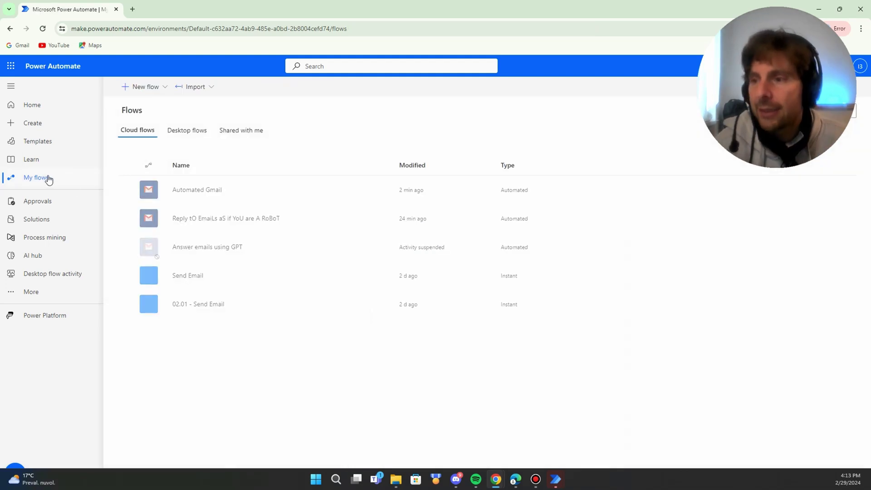
left_click(240, 220)
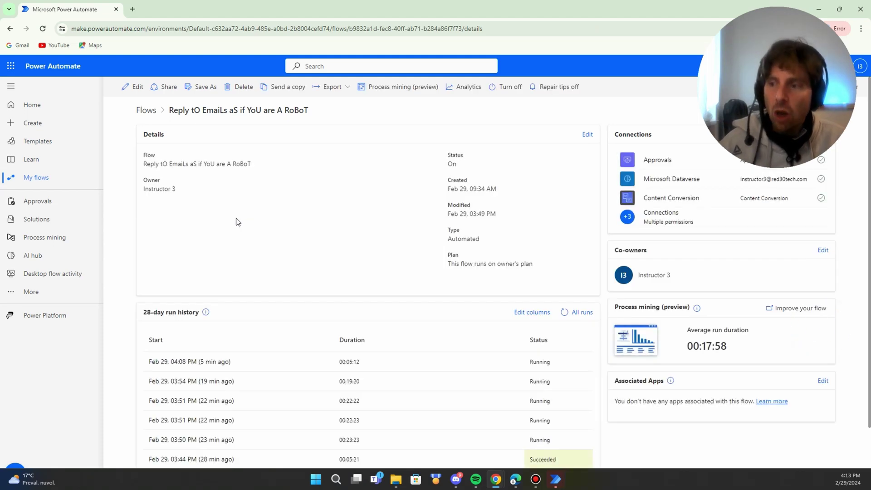
left_click(505, 90)
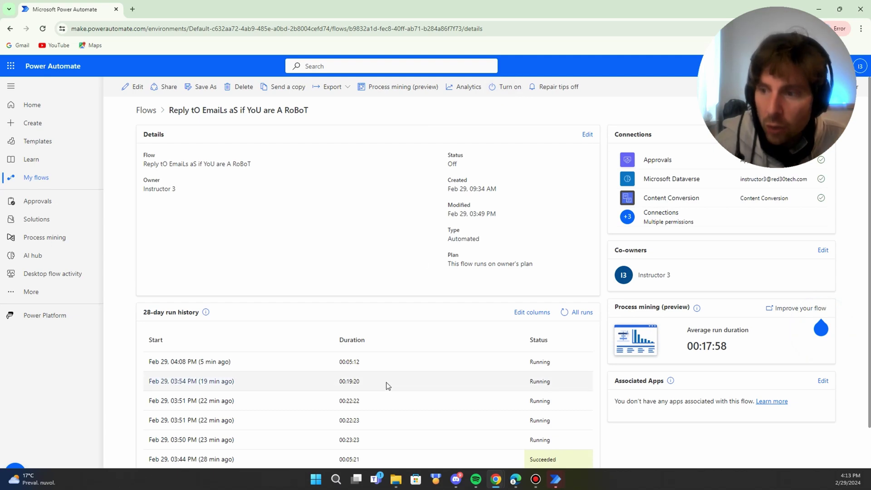
scroll(386, 387, "down", 2)
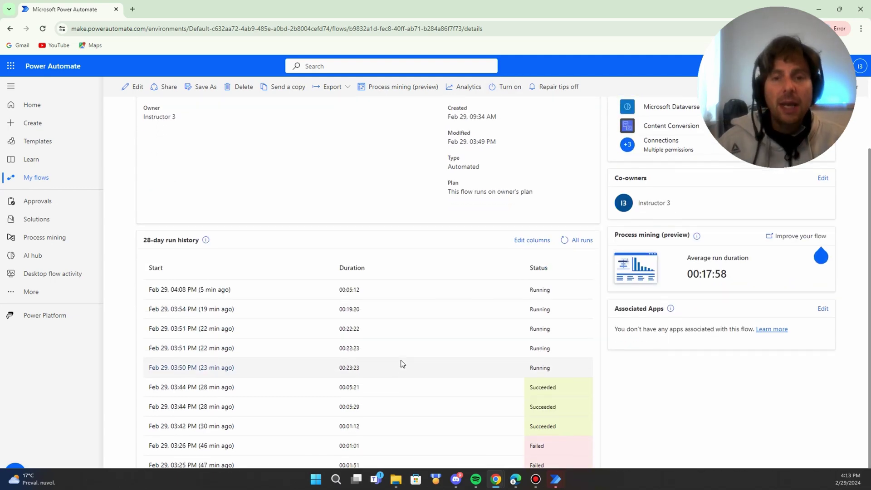